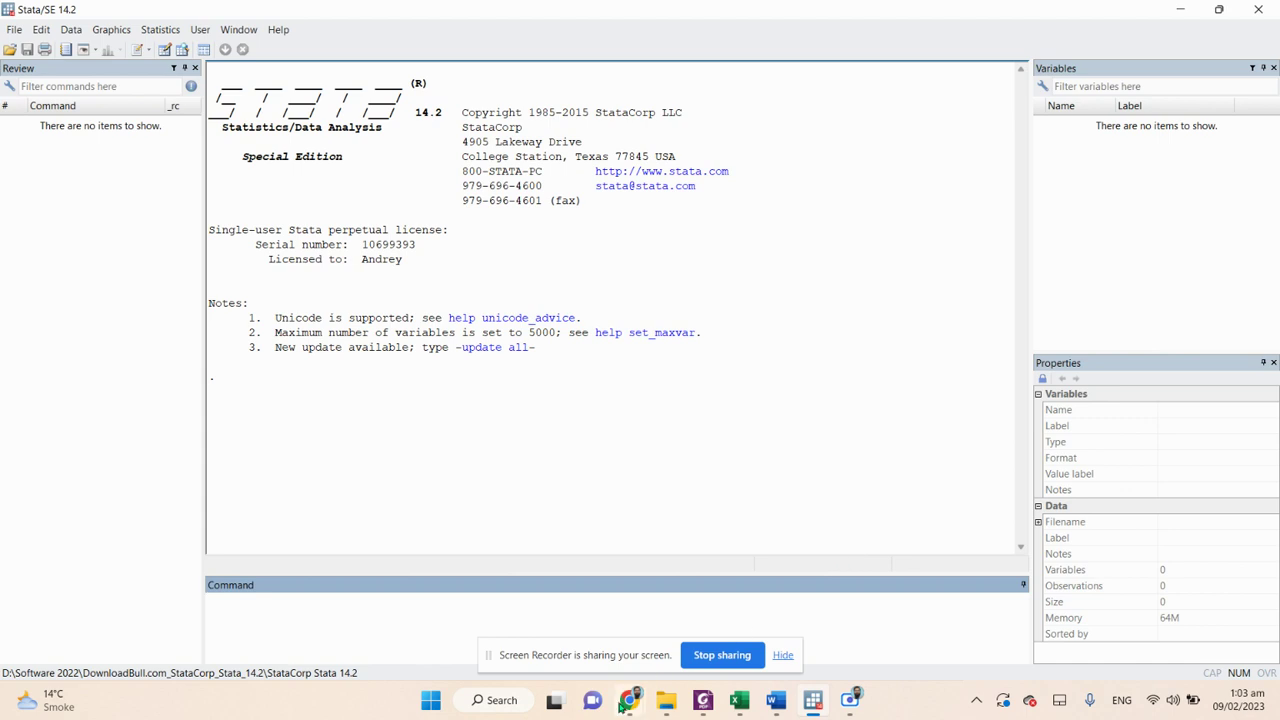
Step: Switch to Chrome and review the S&P 500 historical daily prices on Yahoo Finance
{"action": "mouse_move", "coordinate": [629, 700]}
{"action": "left_click", "coordinate": [573, 627]}
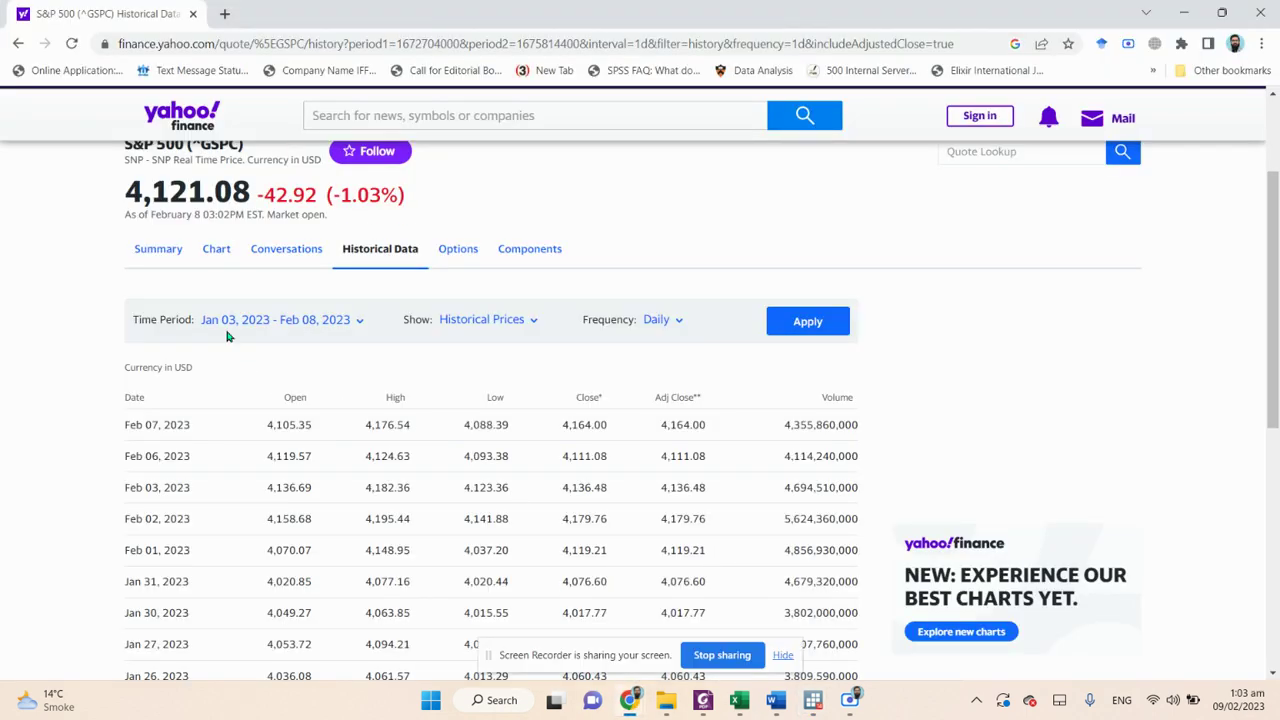
{"action": "scroll", "coordinate": [429, 400], "scroll_direction": "down", "scroll_amount": 2}
{"action": "scroll", "coordinate": [350, 413], "scroll_direction": "up", "scroll_amount": 1}
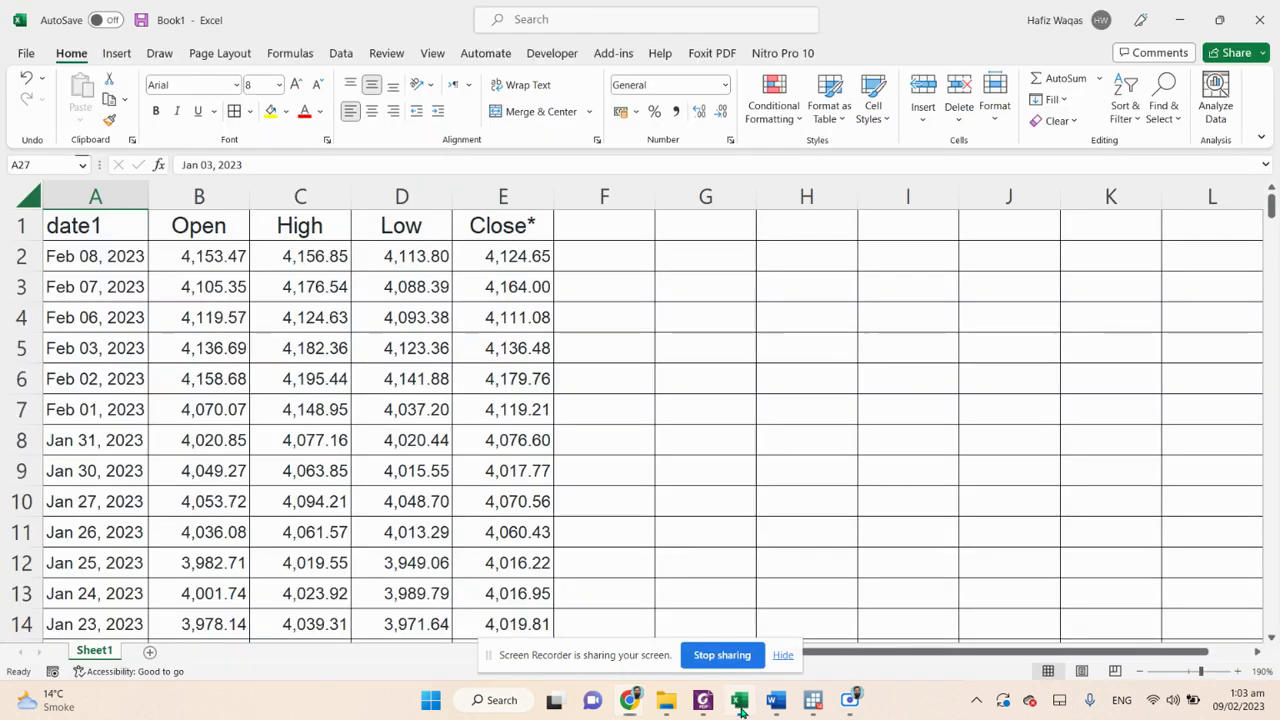
Step: Switch to the Excel workbook Book1 and examine the date1, Open, High, Low and Close* columns of the price table
{"action": "left_click", "coordinate": [745, 705]}
{"action": "scroll", "coordinate": [214, 405], "scroll_direction": "down", "scroll_amount": 3}
{"action": "left_click", "coordinate": [64, 226]}
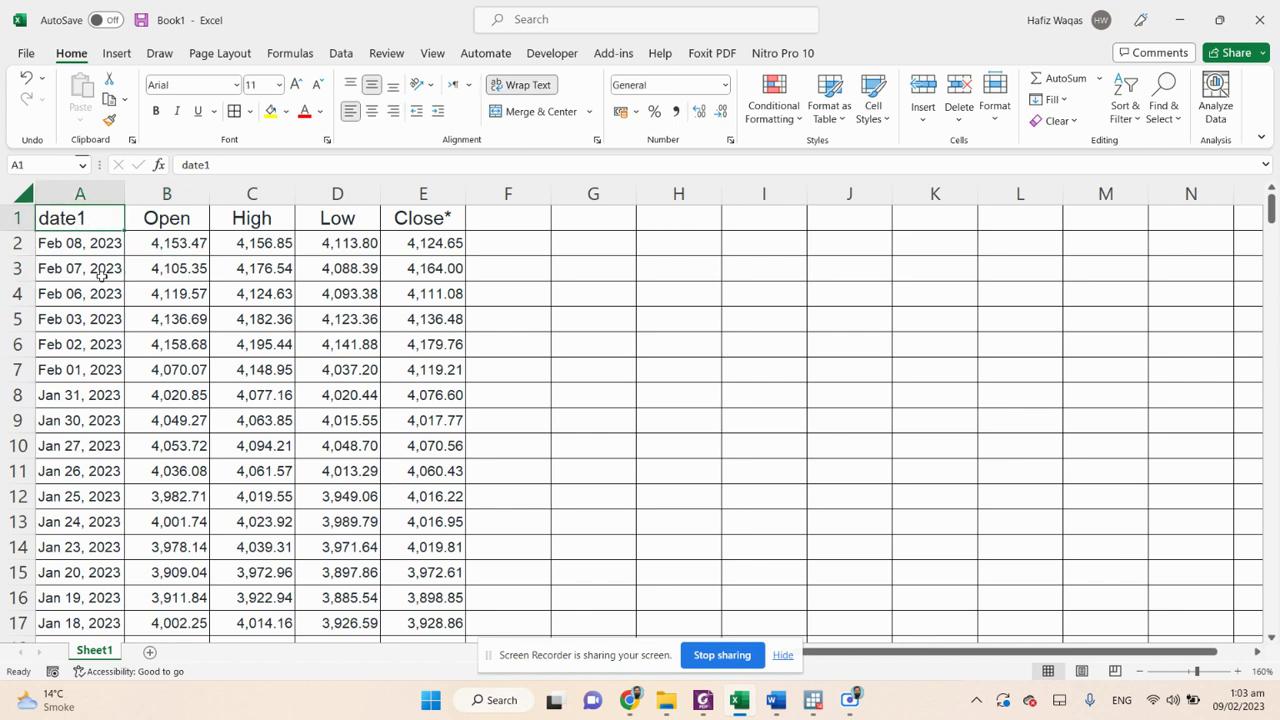
{"action": "key", "text": "Down"}
{"action": "key", "text": "Up"}
{"action": "key", "text": "Down"}
{"action": "key", "text": "Up"}
{"action": "key", "text": "Right"}
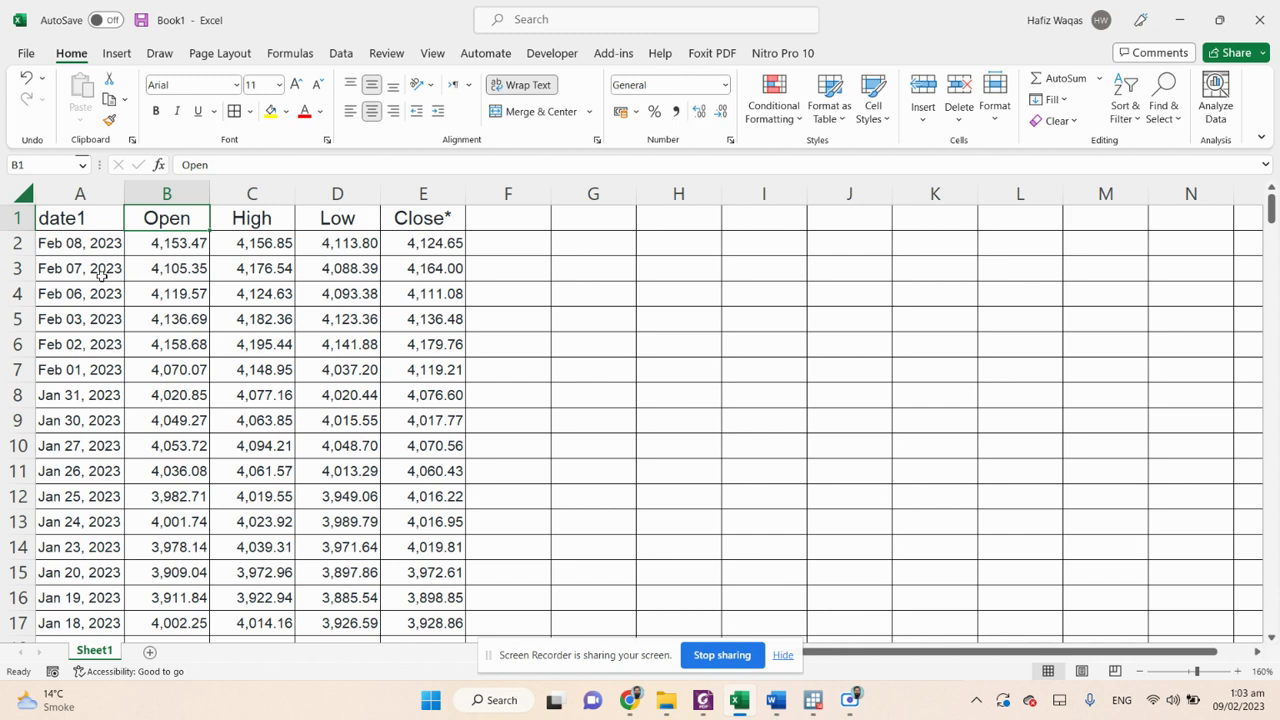
{"action": "key", "text": "Right"}
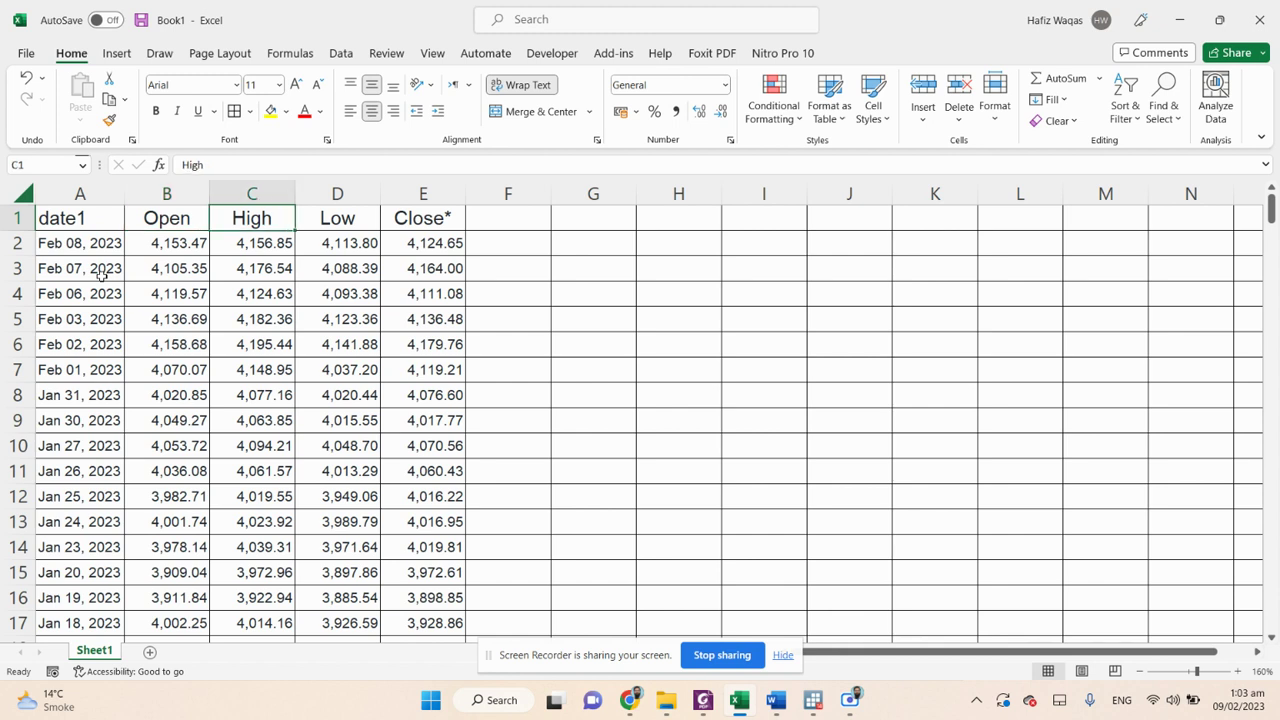
{"action": "key", "text": "Right"}
{"action": "key", "text": "Right"}
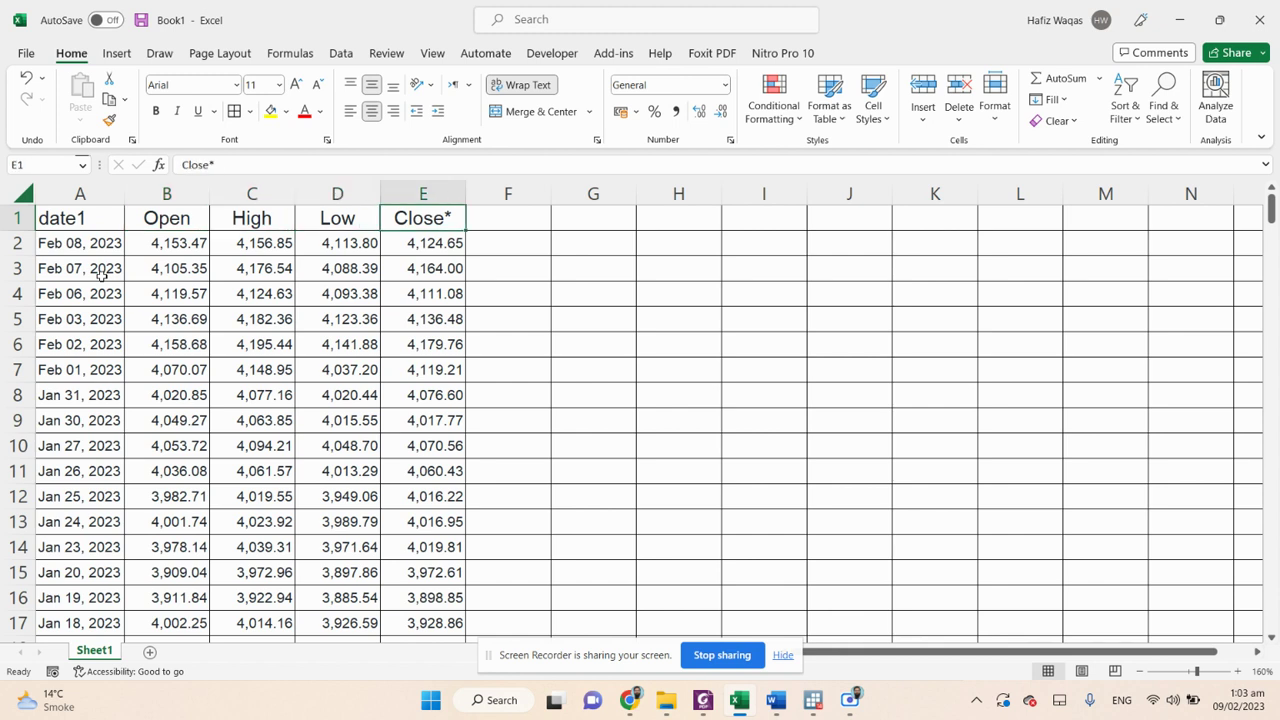
{"action": "key", "text": "Down"}
{"action": "key", "text": "Up"}
{"action": "key", "text": "Left"}
{"action": "key", "text": "Left"}
{"action": "key", "text": "Left"}
{"action": "key", "text": "Right"}
{"action": "key", "text": "Right"}
{"action": "key", "text": "Down"}
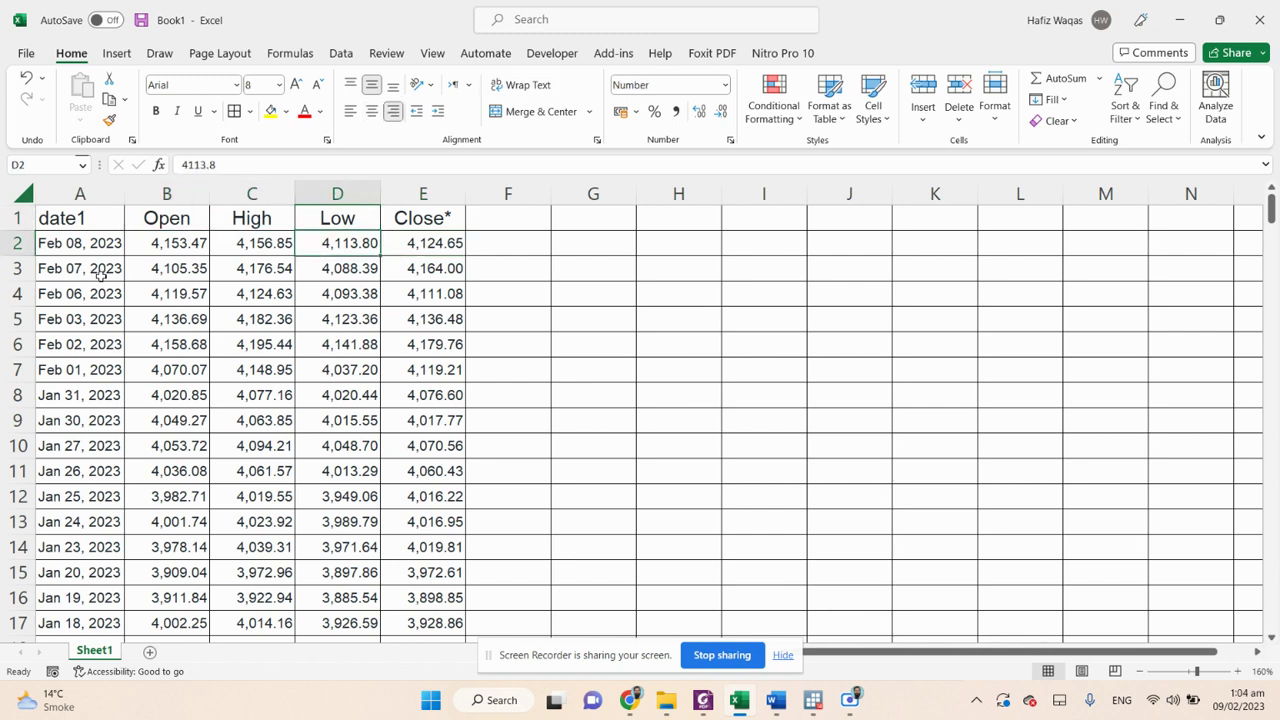
{"action": "key", "text": "Left"}
{"action": "key", "text": "Left"}
Step: Copy the whole price table in Sheet1, from the date1 header through the last Close* value in row 27
{"action": "left_click", "coordinate": [100, 226]}
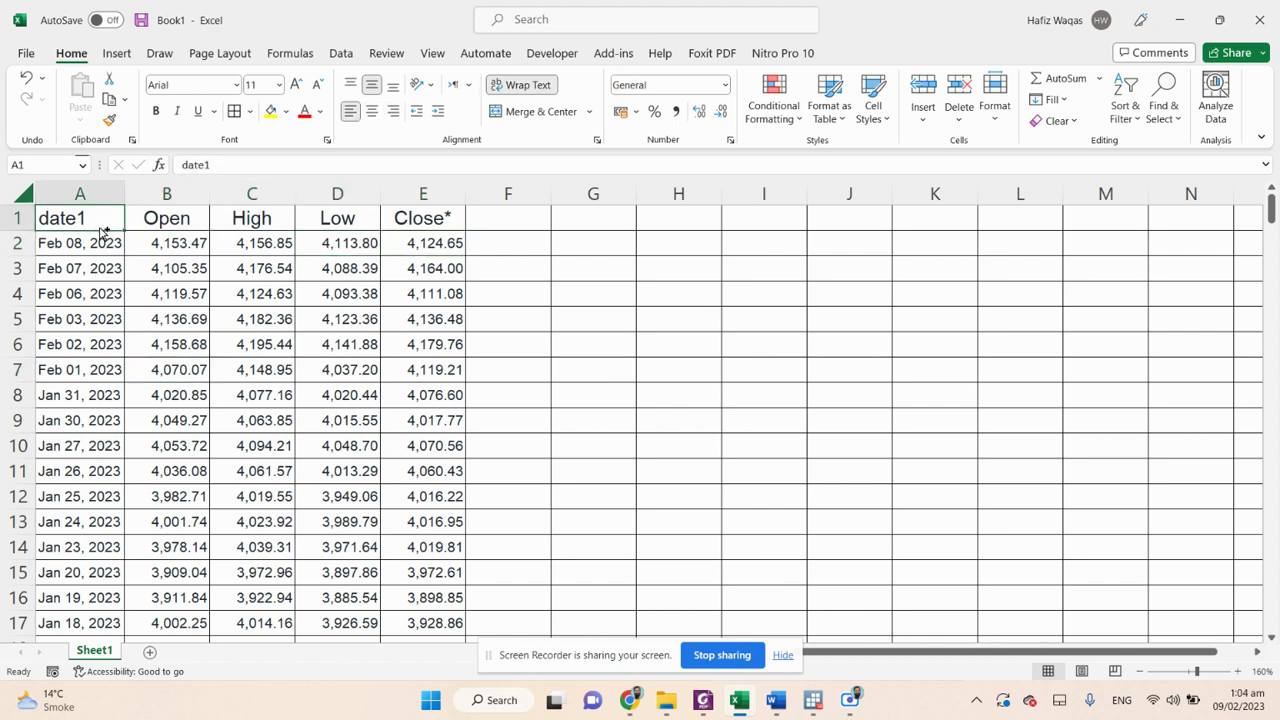
{"action": "key", "text": "ctrl+shift+Right"}
{"action": "key", "text": "ctrl+shift+Down"}
{"action": "key", "text": "ctrl+c"}
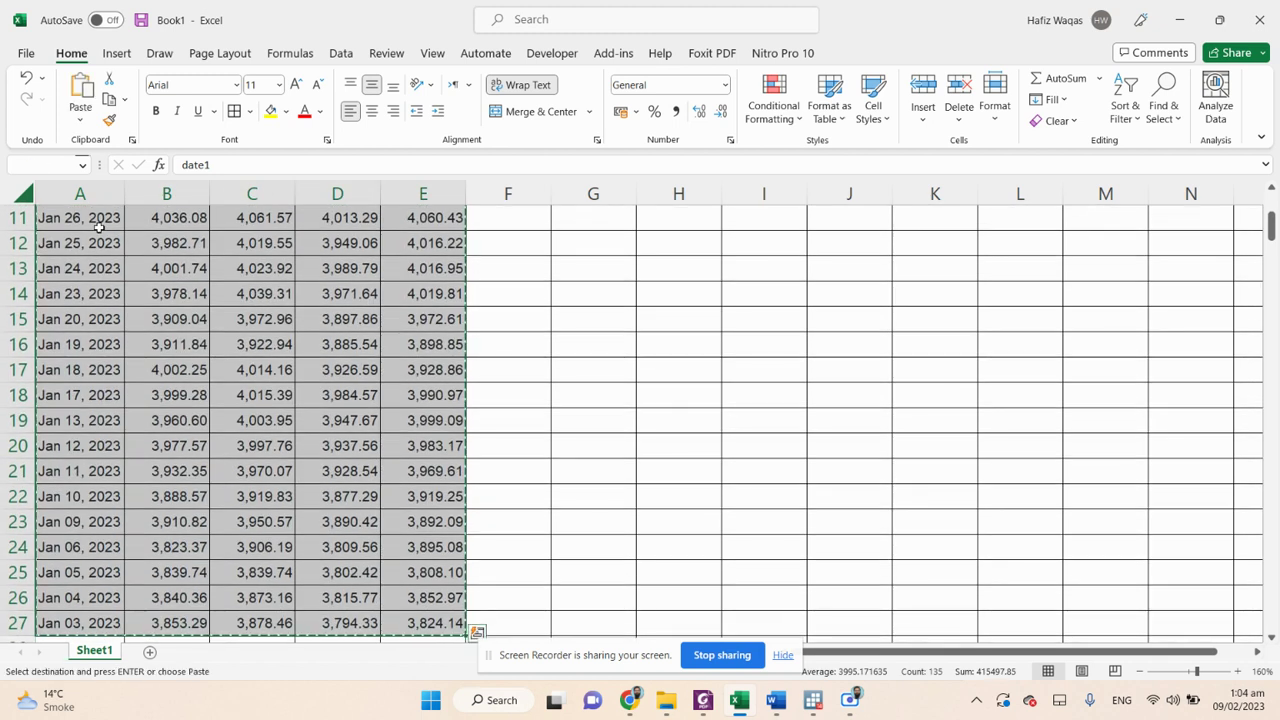
Step: Switch to Stata and paste the copied table into the editable Data Editor, treating the first row as variable names, and close the editor
{"action": "left_click", "coordinate": [816, 703]}
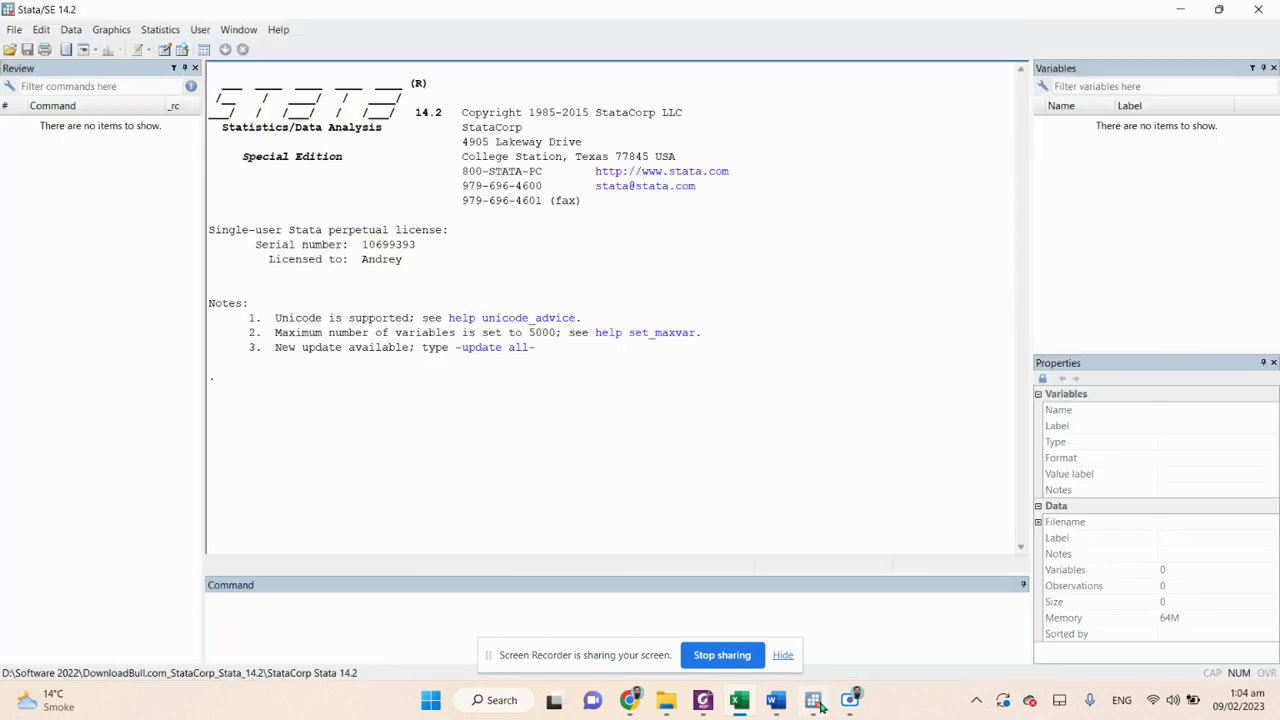
{"action": "left_click", "coordinate": [165, 52]}
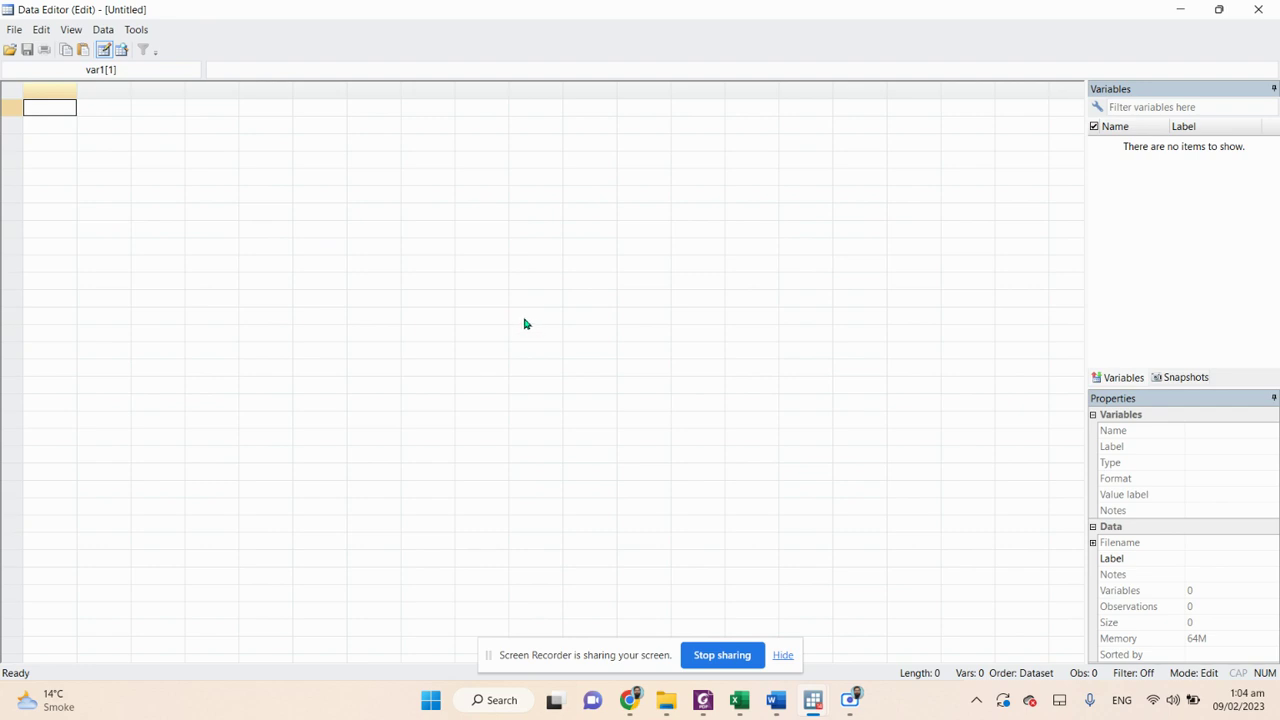
{"action": "key", "text": "ctrl+v"}
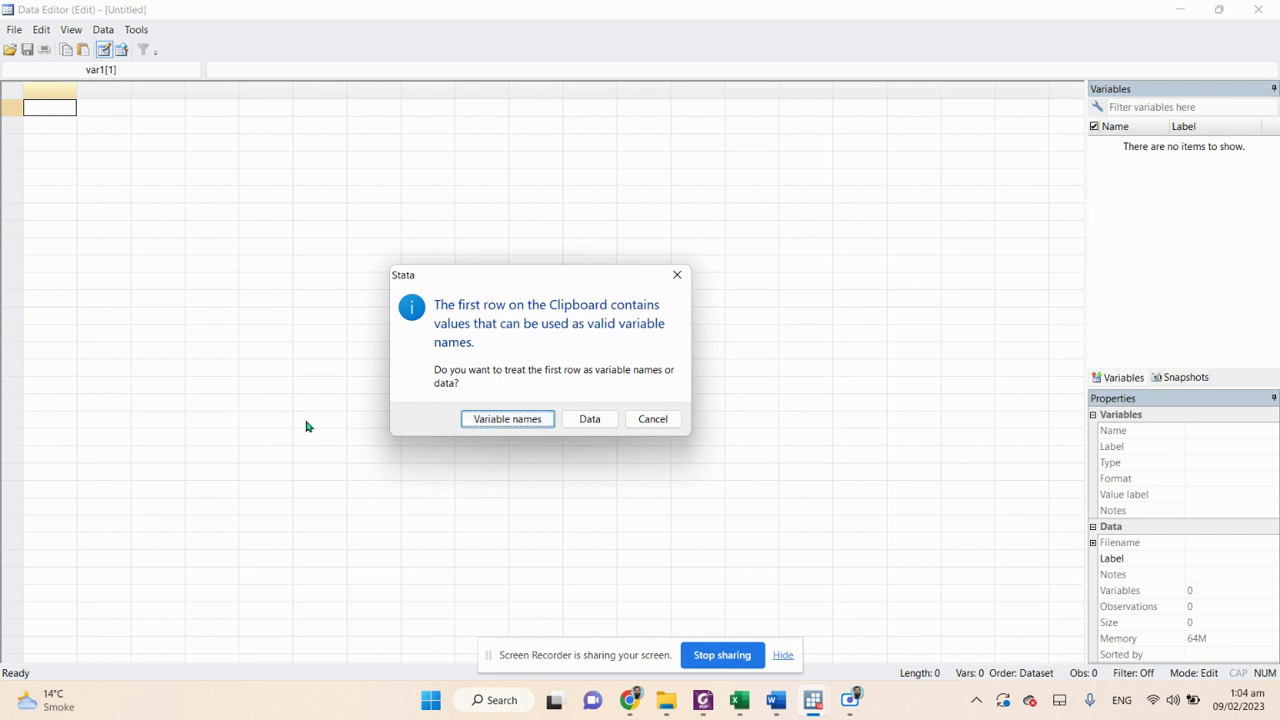
{"action": "left_click", "coordinate": [515, 421]}
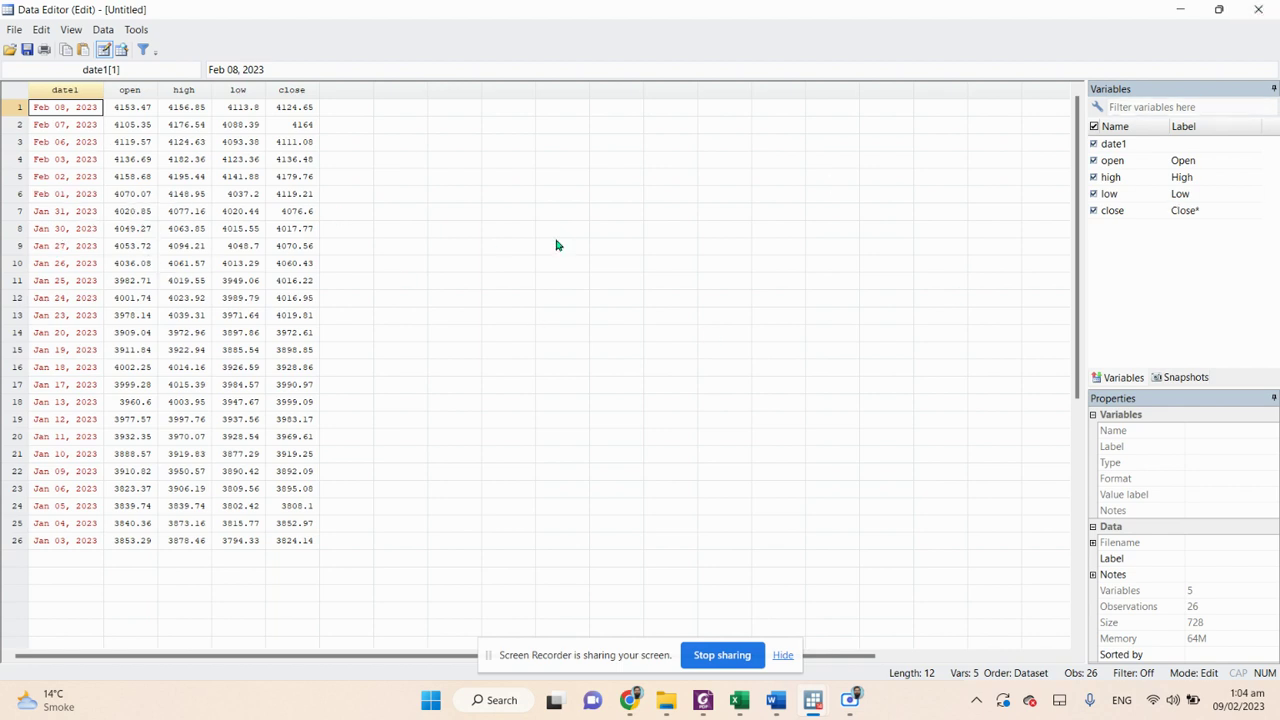
{"action": "left_click", "coordinate": [1258, 9]}
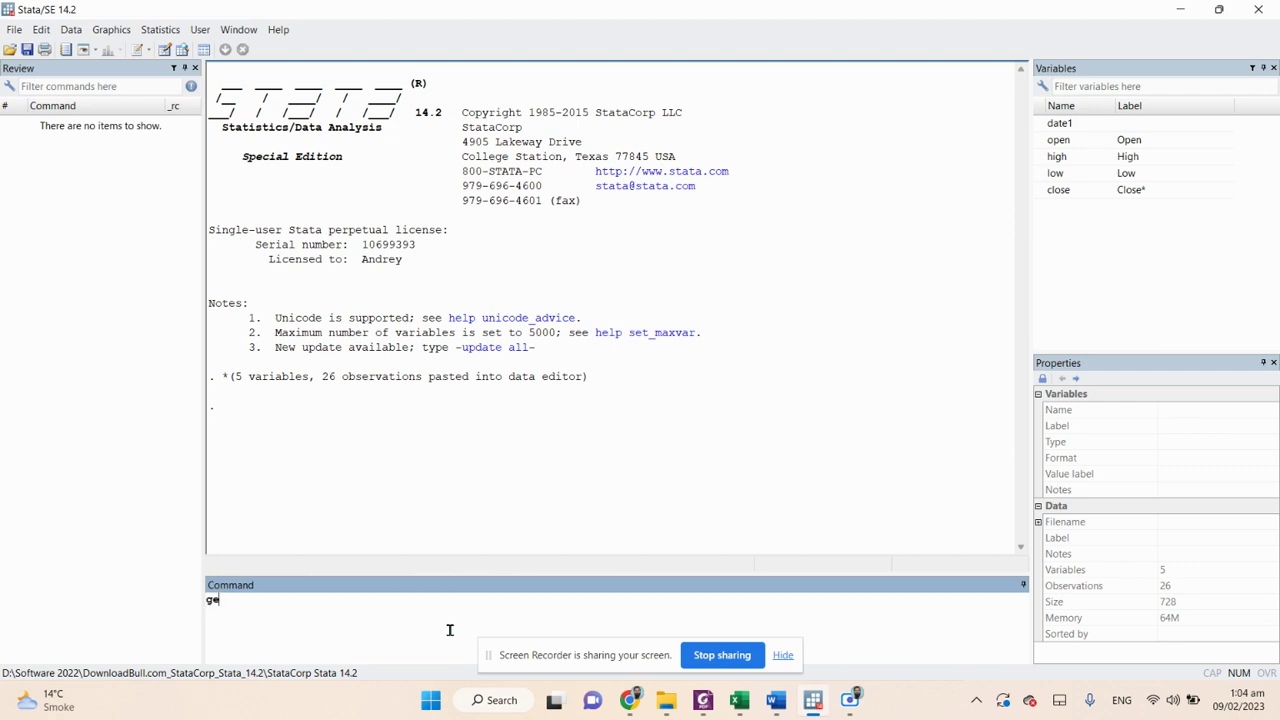
Step: Run the command generate date2=date(date, "MDY") to convert the string dates into a numeric date variable
{"action": "type", "text": "rate dat"}
{"action": "type", "text": "e2=date(date"}
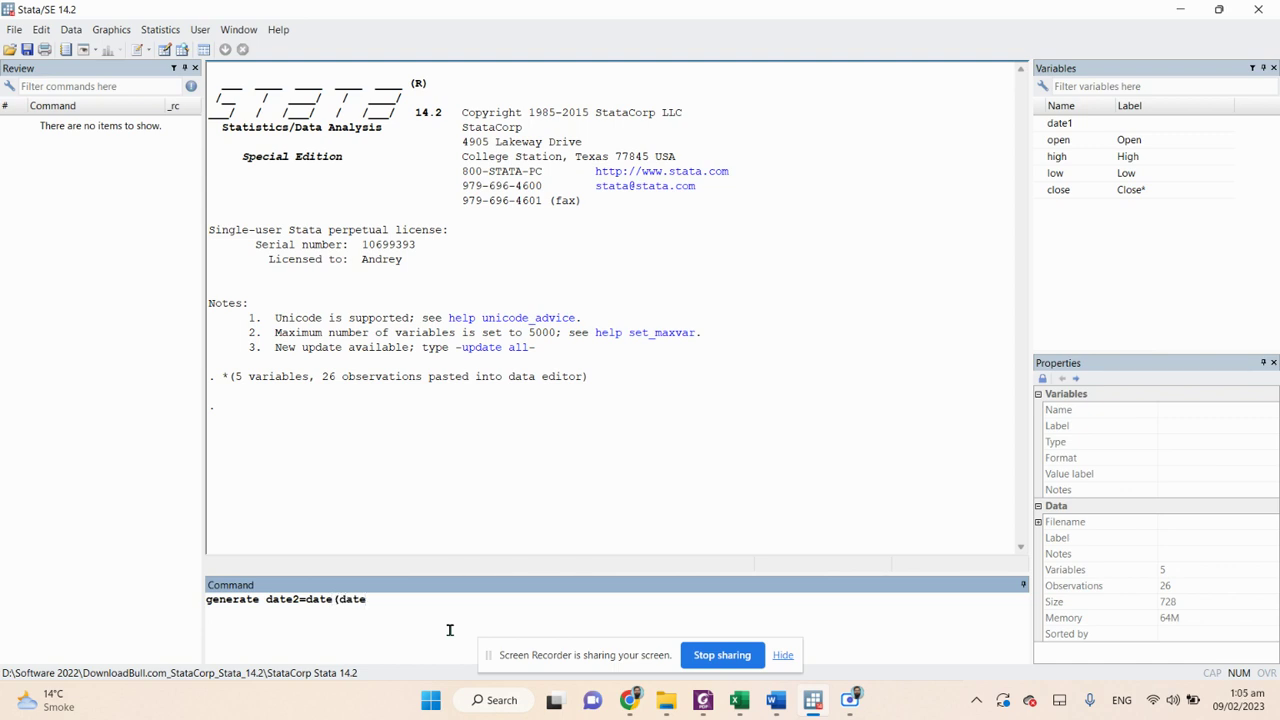
{"action": "type", "text": ", \"\"MDY"}
{"action": "key", "text": "Return"}
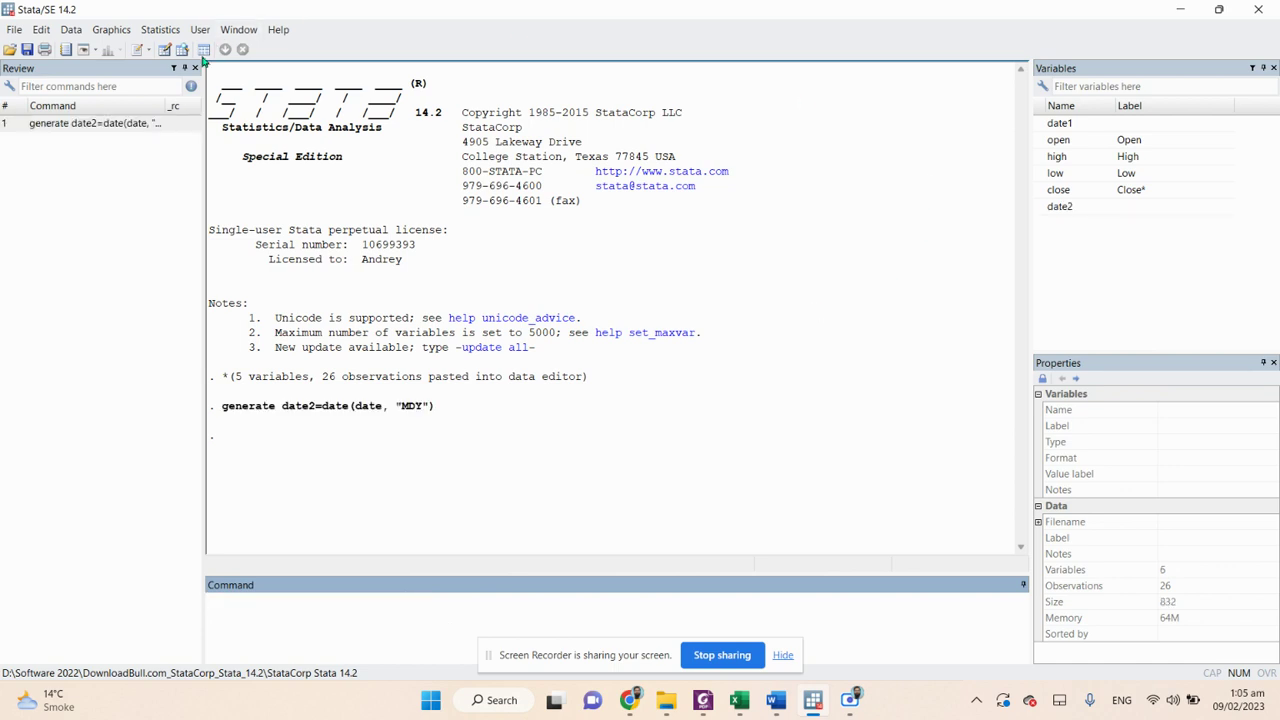
Step: Examine the date2 column's values in the Data Editor, and close the editor
{"action": "left_click", "coordinate": [164, 51]}
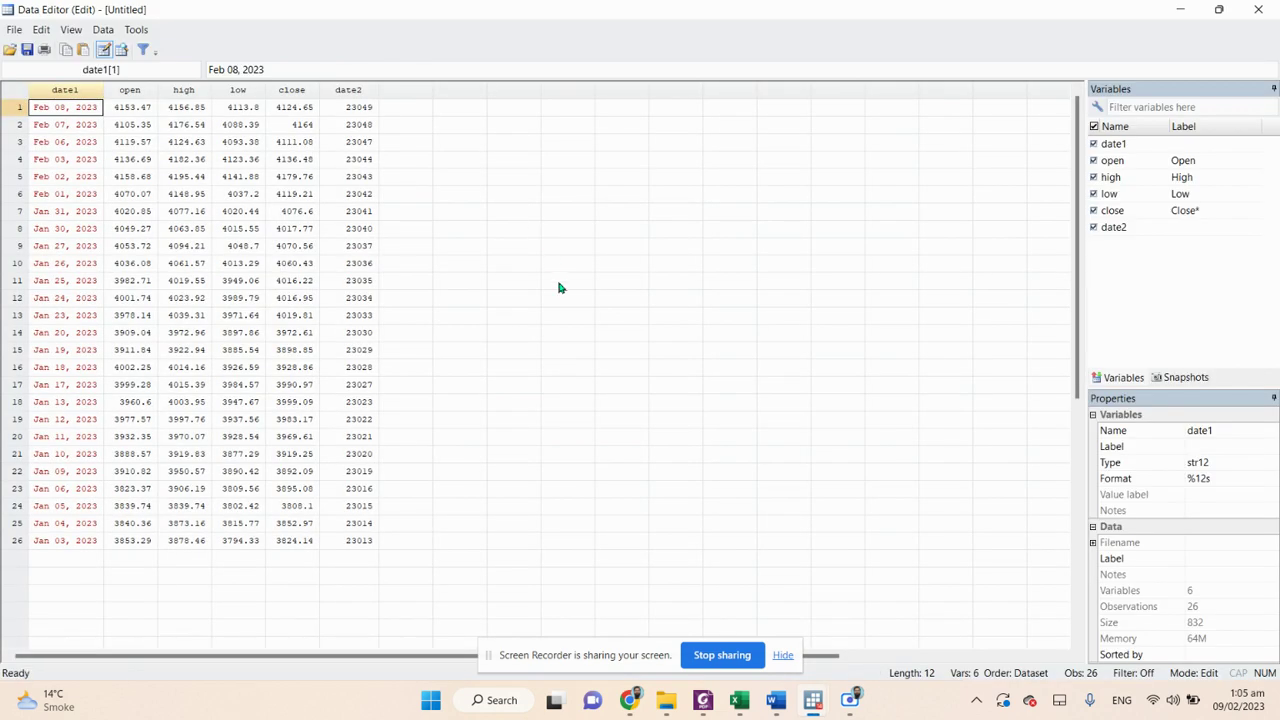
{"action": "left_click", "coordinate": [356, 107]}
{"action": "left_click", "coordinate": [357, 145]}
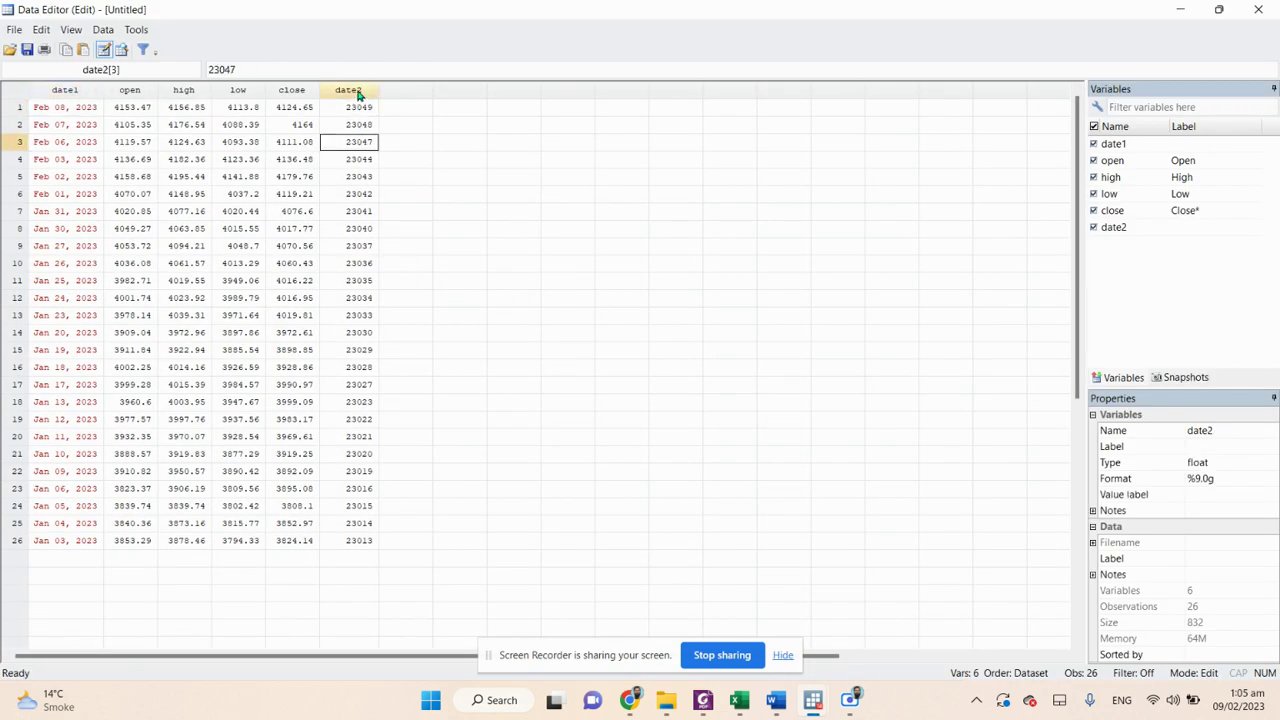
{"action": "left_click", "coordinate": [362, 213]}
{"action": "left_click", "coordinate": [358, 108]}
{"action": "left_click_drag", "start_coordinate": [358, 108], "coordinate": [371, 541]}
{"action": "left_click", "coordinate": [345, 336]}
{"action": "left_click", "coordinate": [345, 231]}
{"action": "left_click", "coordinate": [348, 145]}
{"action": "left_click", "coordinate": [348, 110]}
{"action": "left_click", "coordinate": [350, 162]}
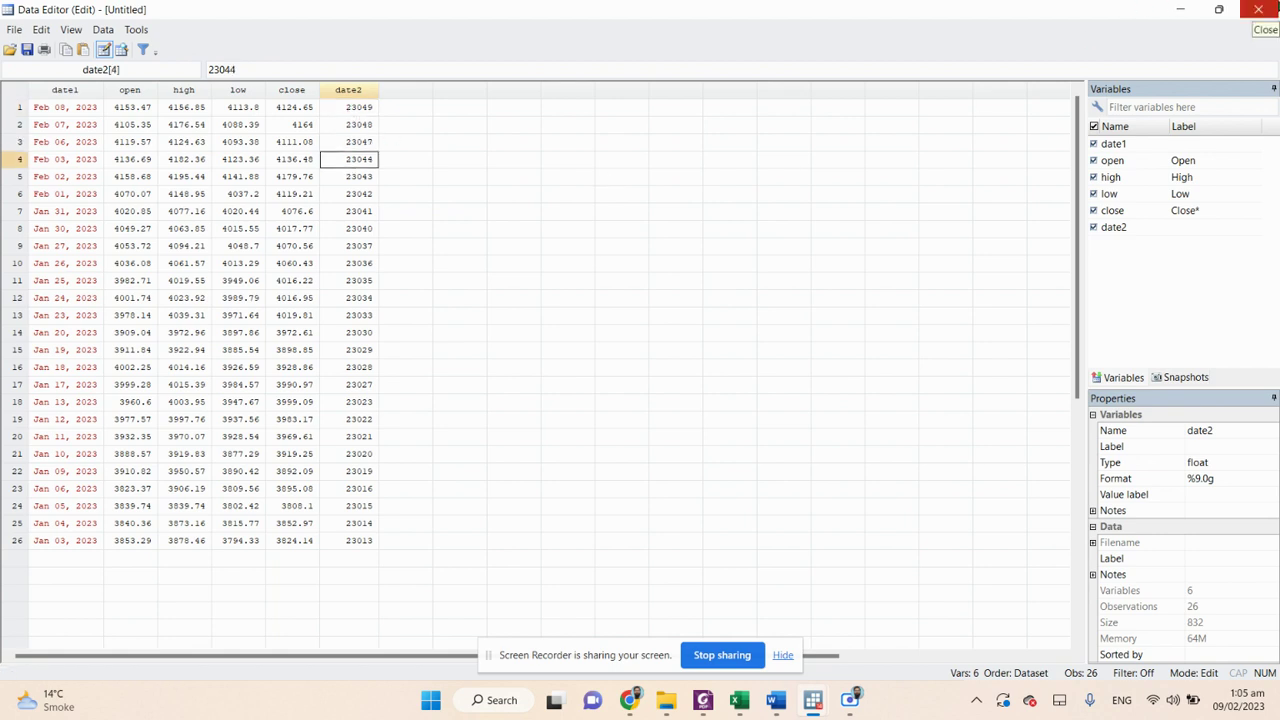
{"action": "left_click", "coordinate": [1262, 9]}
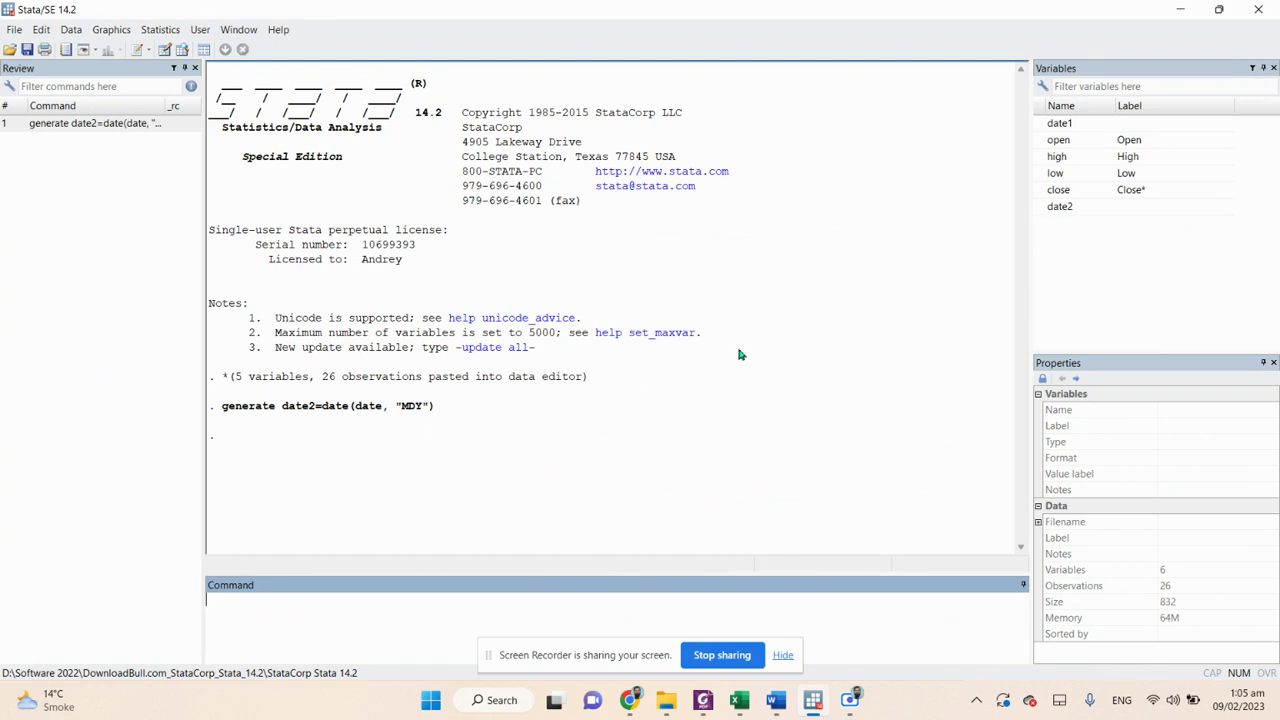
Step: In the Variables Manager, apply the daily date format matching the sample Apr 07, 2009 (%tdMon_DD,_CCYY) to date2 and close the manager
{"action": "mouse_move", "coordinate": [1043, 217]}
{"action": "left_click", "coordinate": [68, 31]}
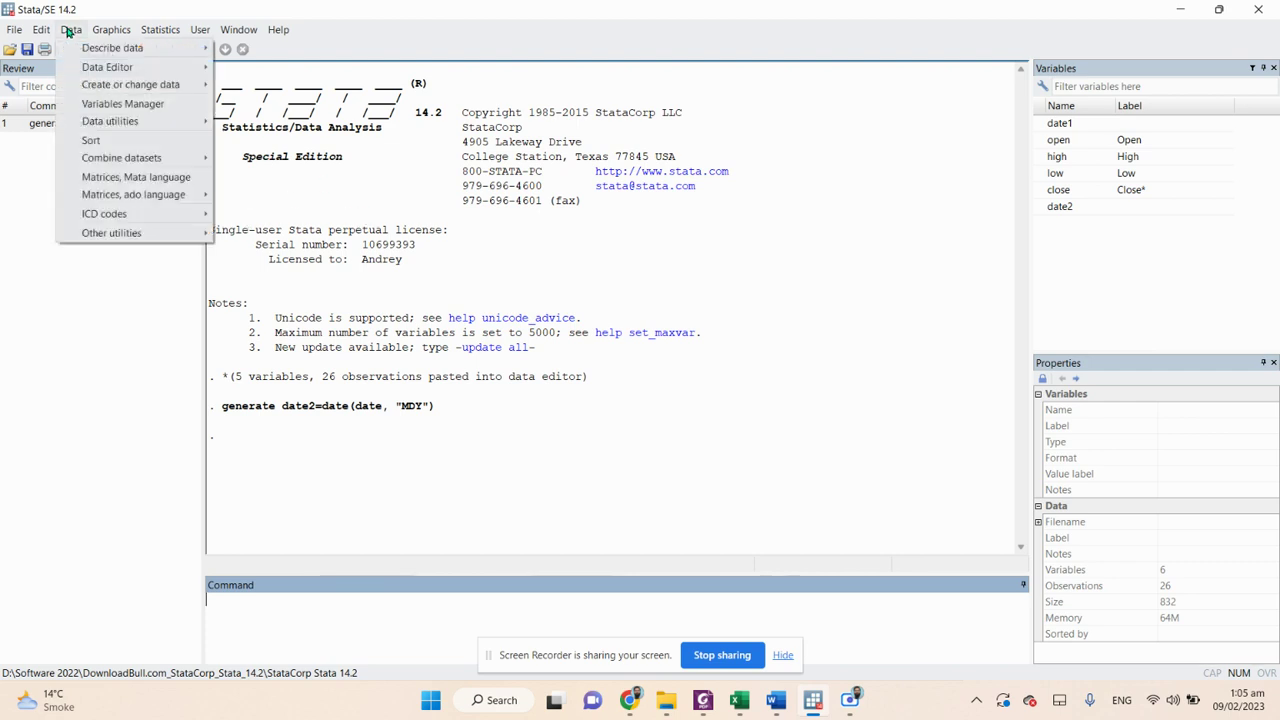
{"action": "mouse_move", "coordinate": [79, 40]}
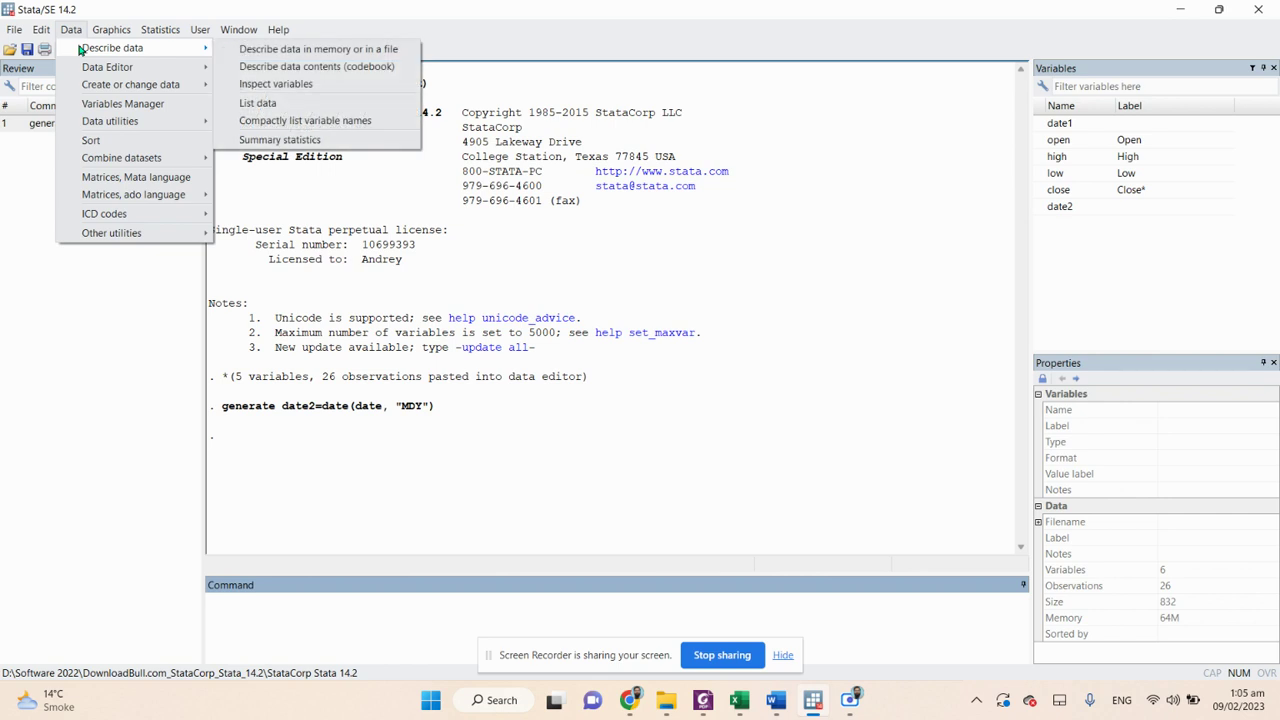
{"action": "mouse_move", "coordinate": [93, 67]}
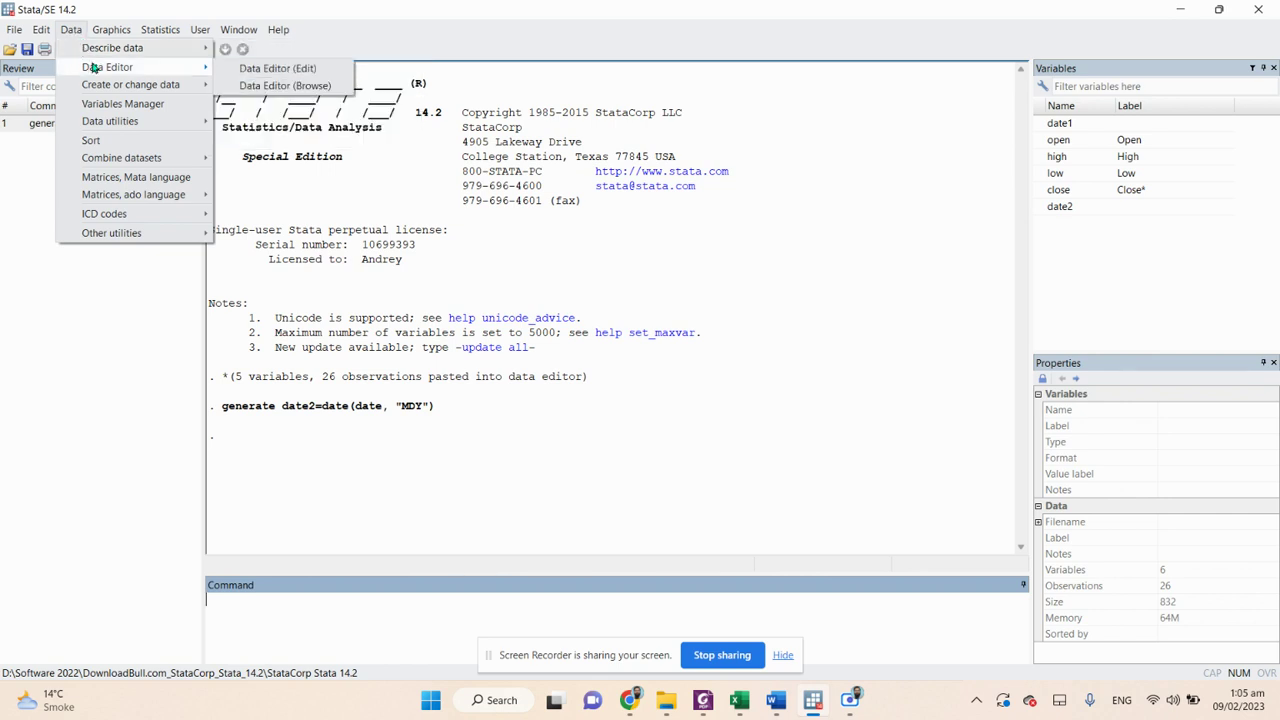
{"action": "left_click", "coordinate": [138, 104]}
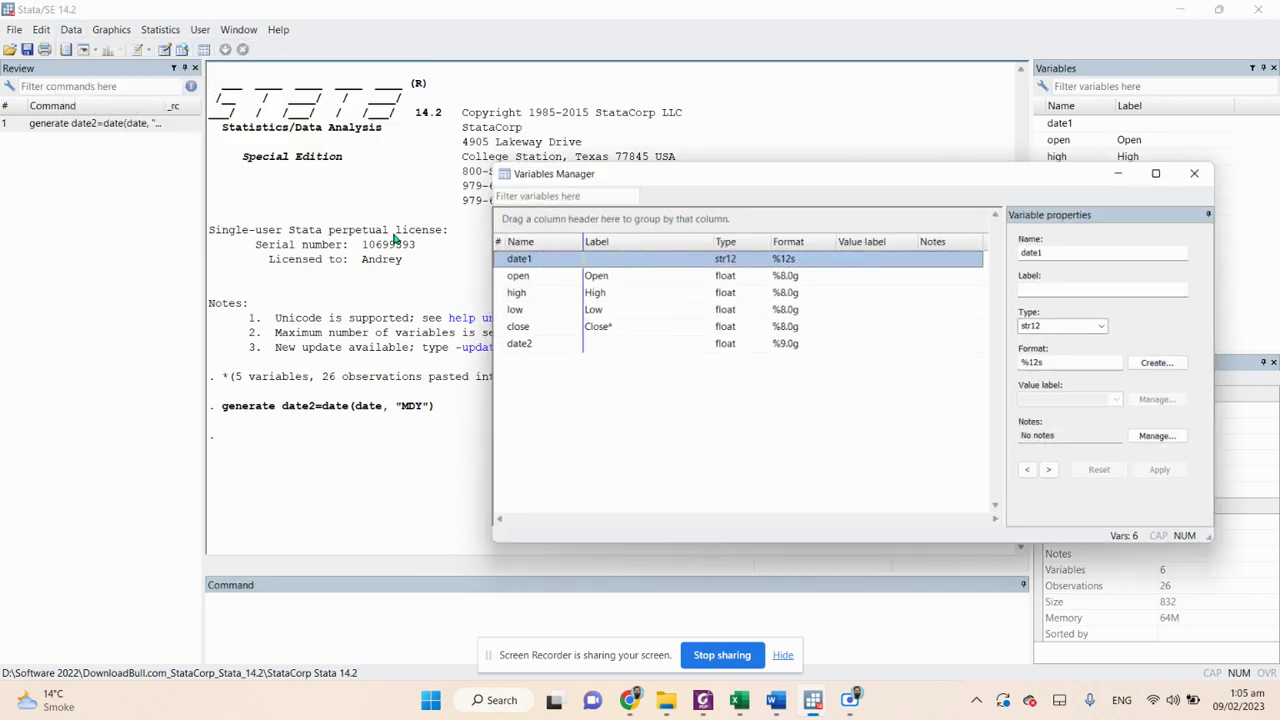
{"action": "left_click", "coordinate": [531, 350]}
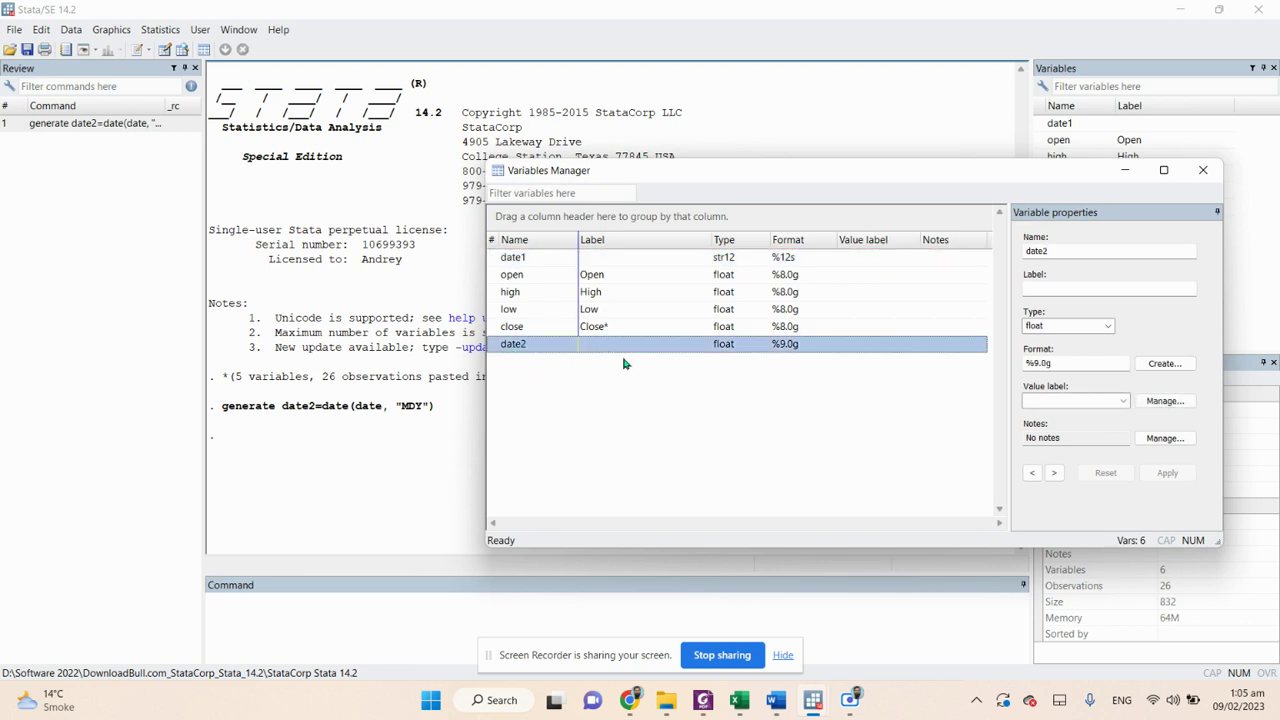
{"action": "left_click", "coordinate": [1164, 364]}
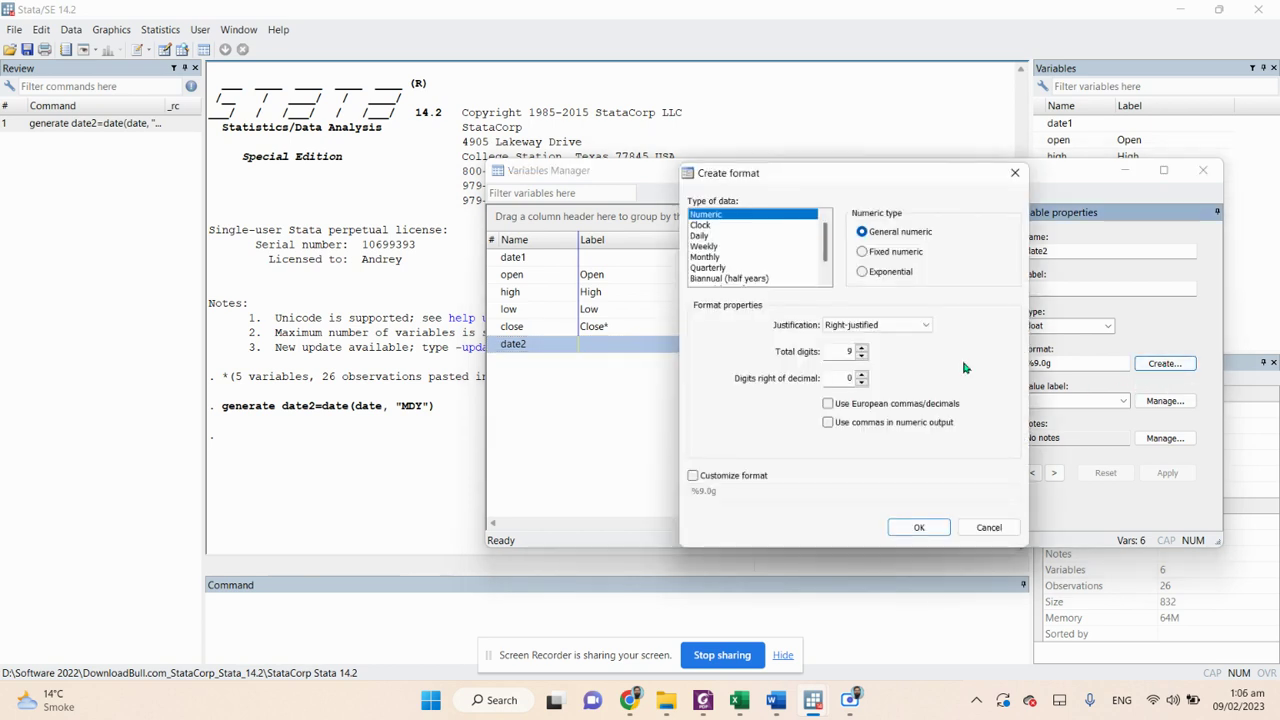
{"action": "left_click", "coordinate": [700, 237]}
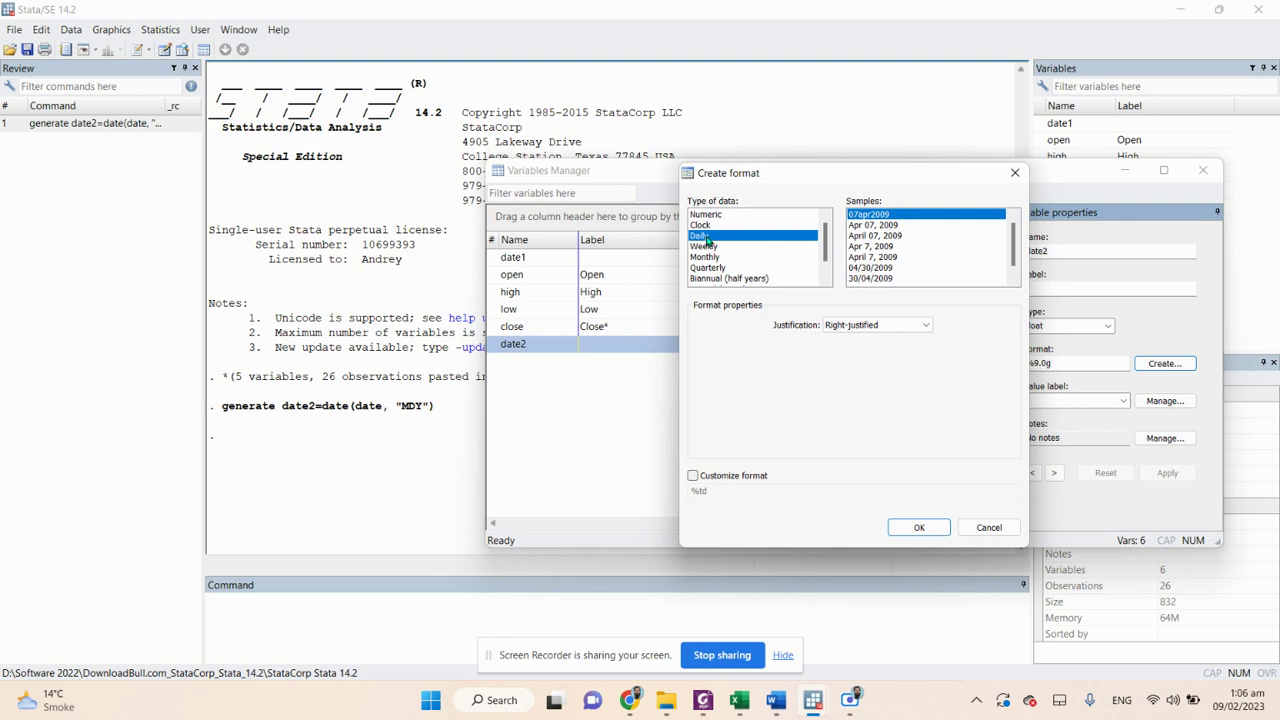
{"action": "left_click", "coordinate": [872, 227]}
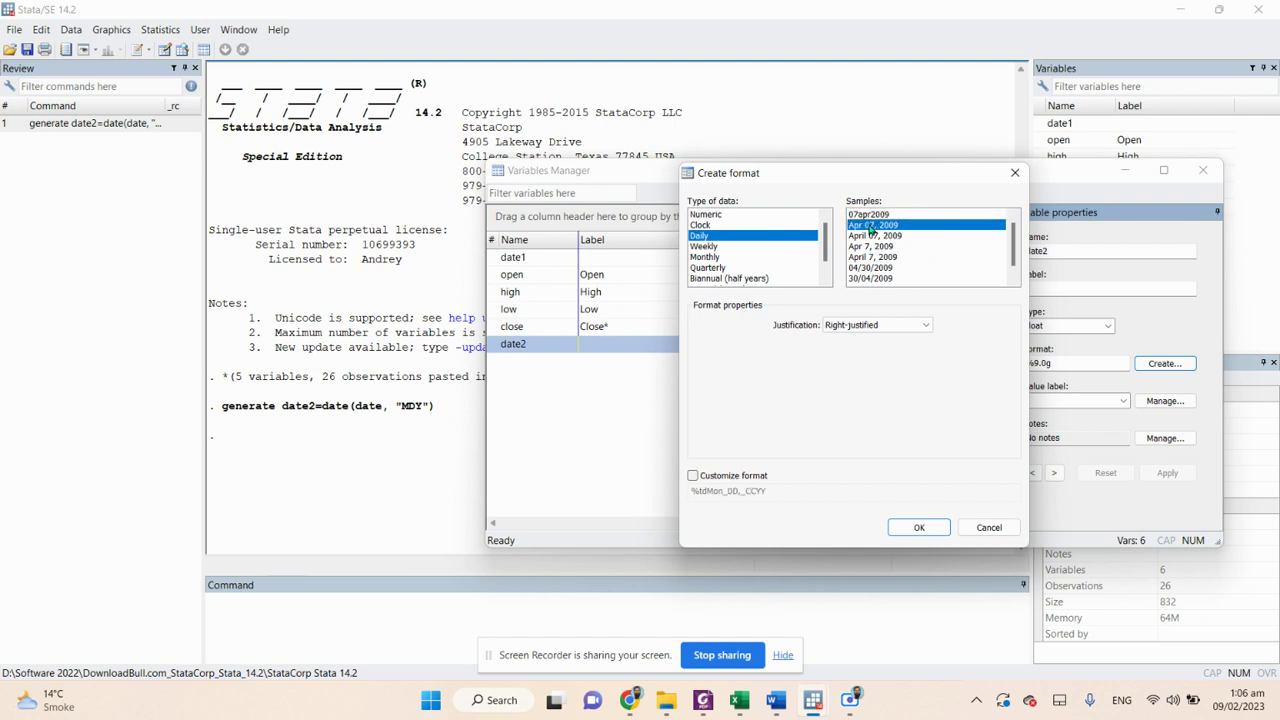
{"action": "left_click", "coordinate": [920, 528]}
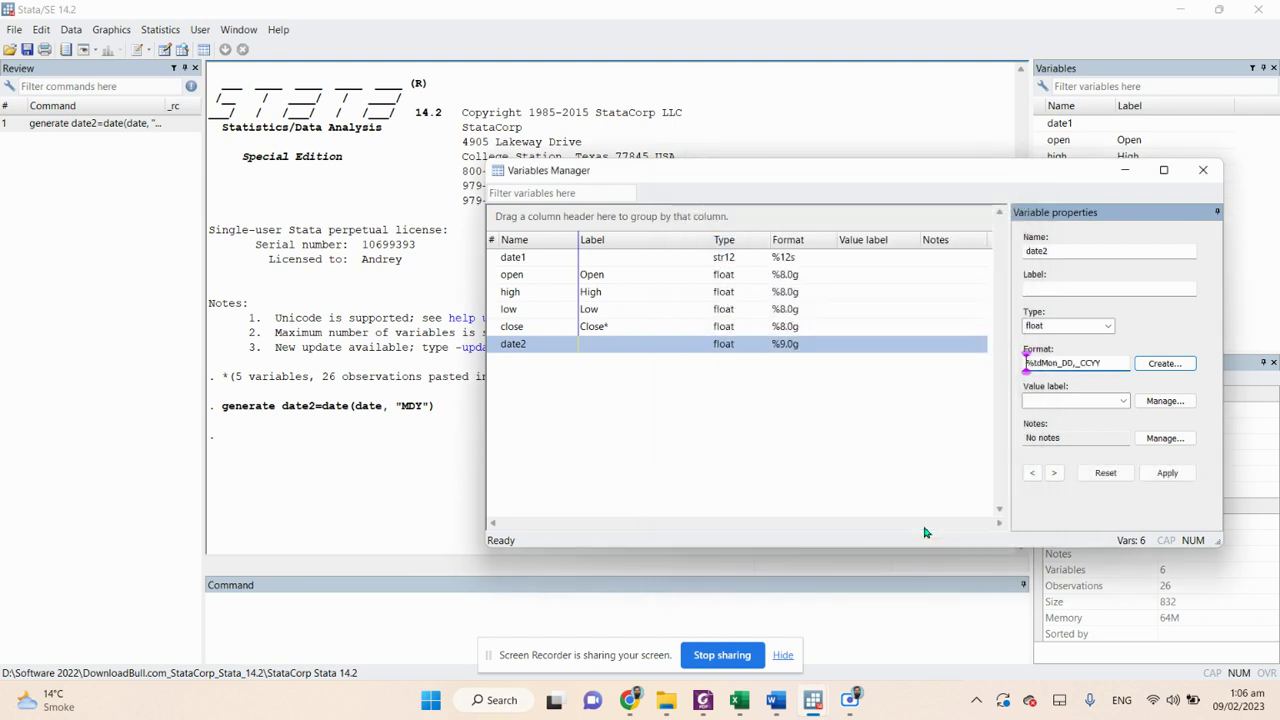
{"action": "left_click", "coordinate": [1168, 473]}
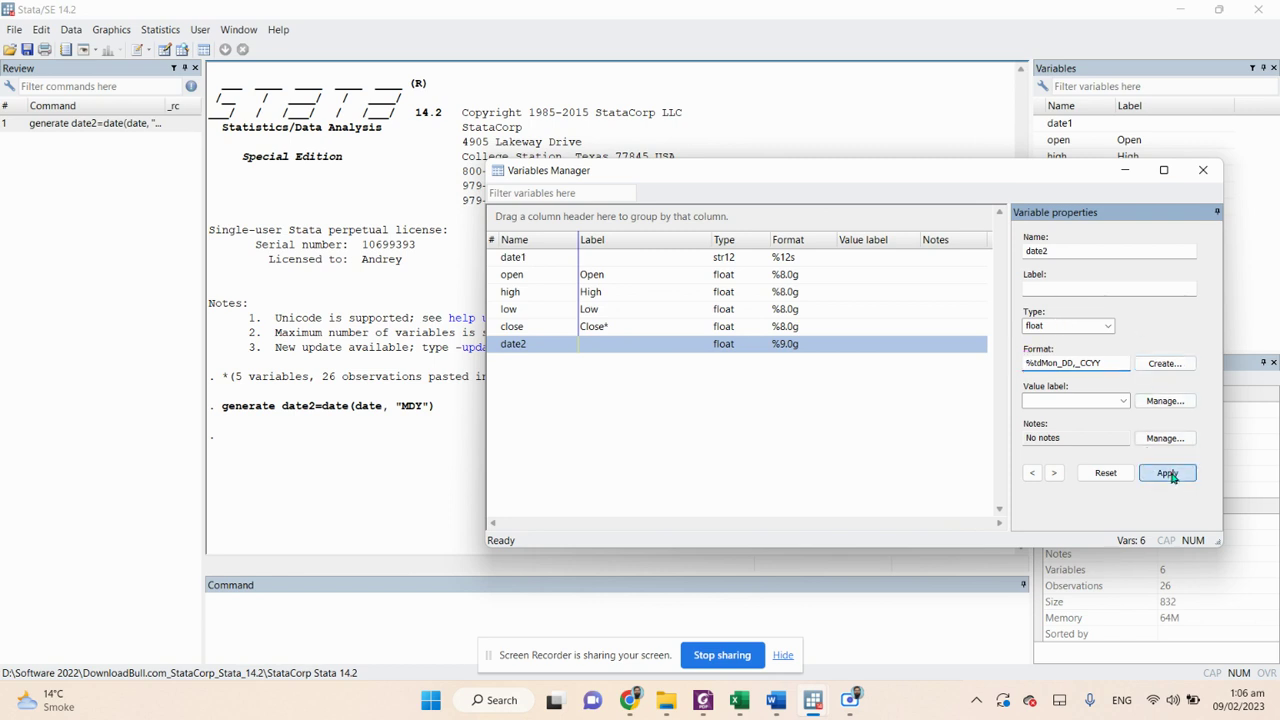
{"action": "left_click", "coordinate": [1203, 172]}
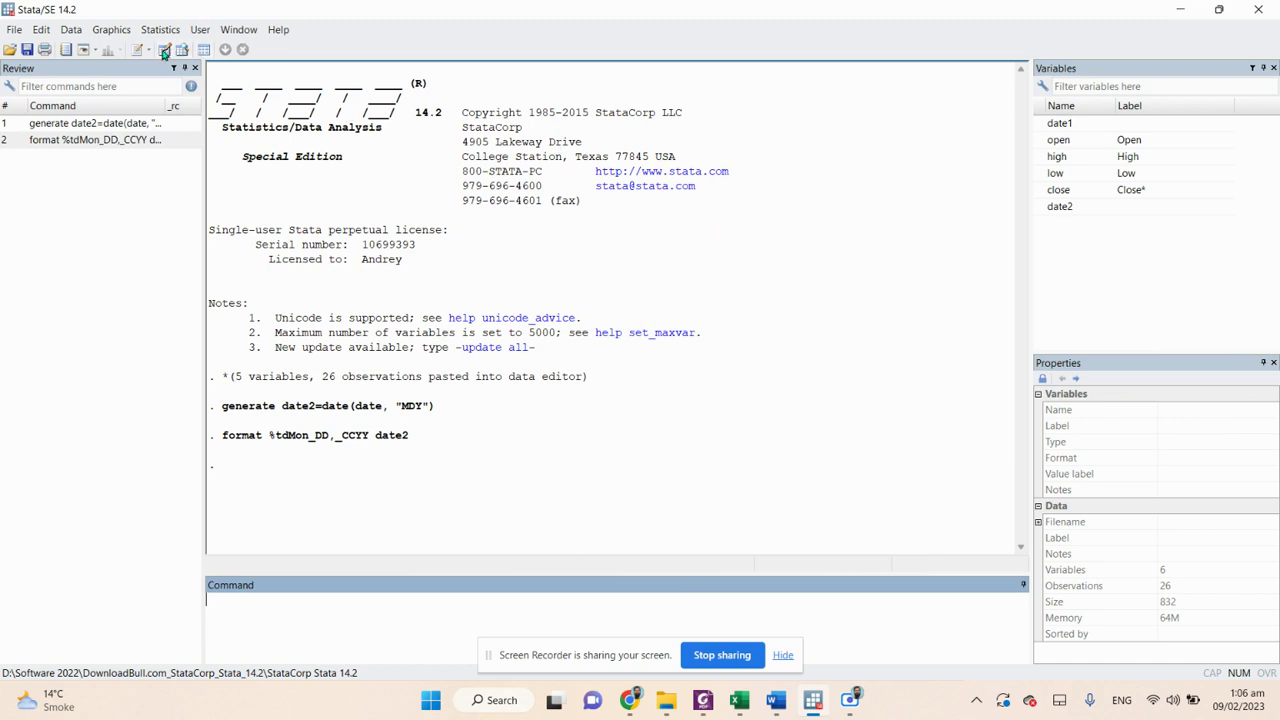
Step: Reopen the Data Editor and check the formatted dates in the date2 column from the first to the last observation
{"action": "left_click", "coordinate": [163, 50]}
{"action": "left_click", "coordinate": [389, 294]}
{"action": "left_click", "coordinate": [360, 124]}
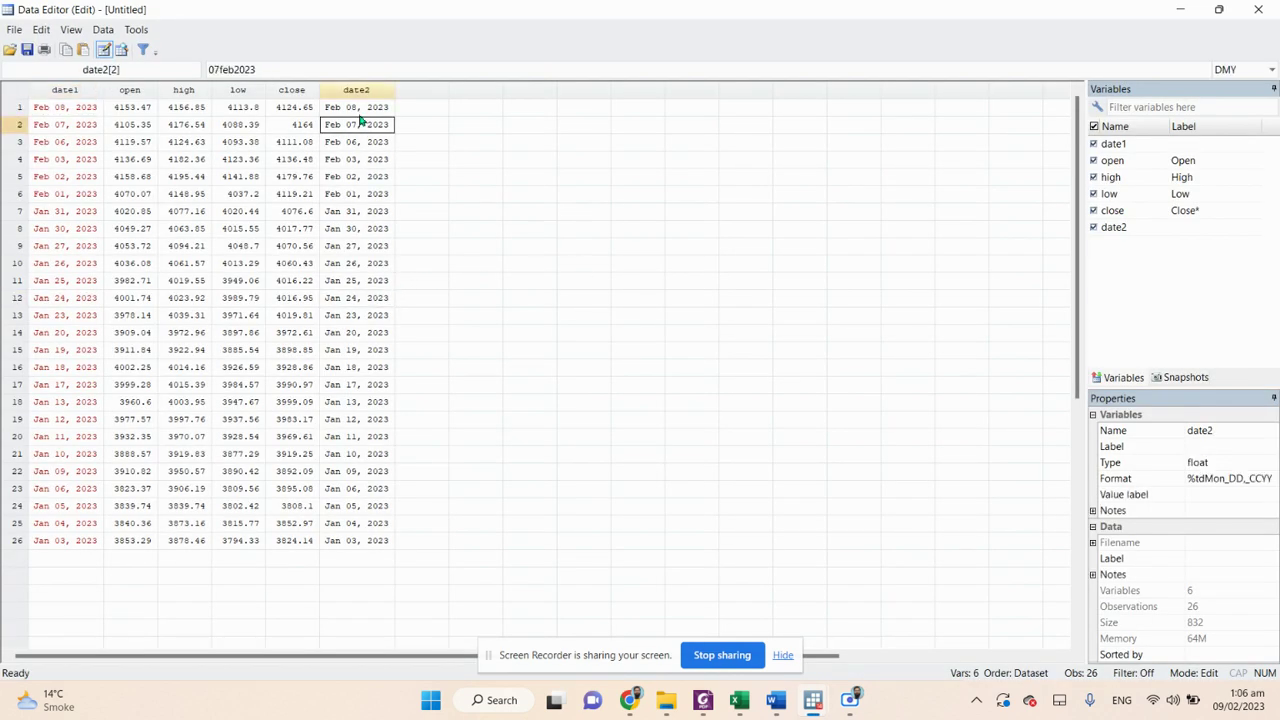
{"action": "left_click_drag", "start_coordinate": [358, 108], "coordinate": [365, 150]}
{"action": "left_click_drag", "start_coordinate": [360, 375], "coordinate": [368, 542]}
{"action": "left_click", "coordinate": [368, 162]}
{"action": "left_click", "coordinate": [354, 106]}
{"action": "left_click", "coordinate": [356, 158]}
{"action": "left_click_drag", "start_coordinate": [368, 108], "coordinate": [374, 548]}
{"action": "left_click", "coordinate": [351, 114]}
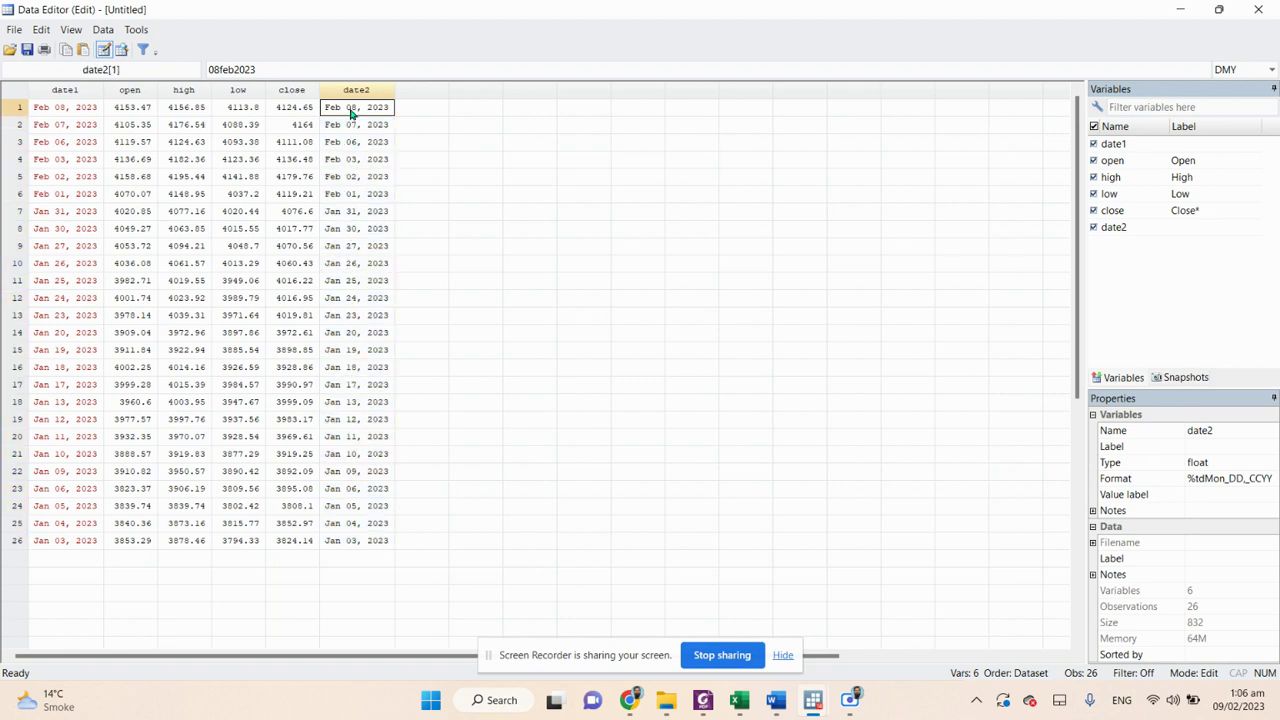
{"action": "left_click", "coordinate": [363, 543]}
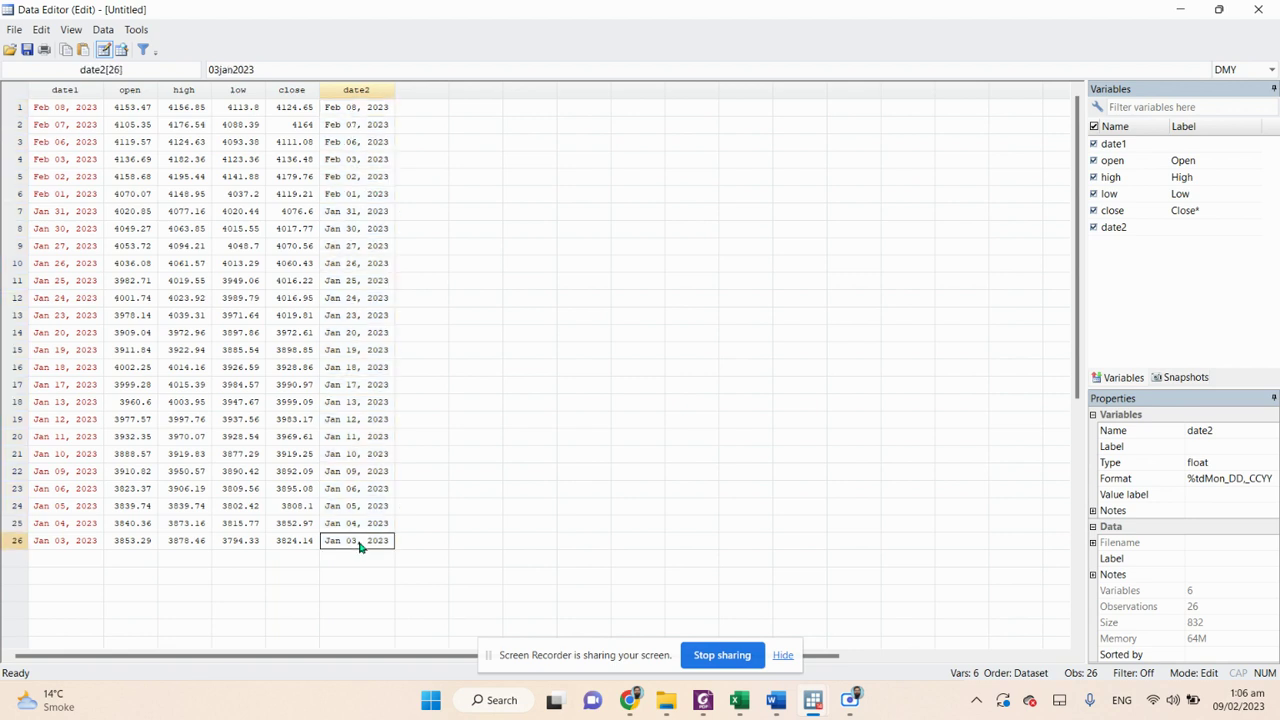
{"action": "left_click", "coordinate": [361, 110]}
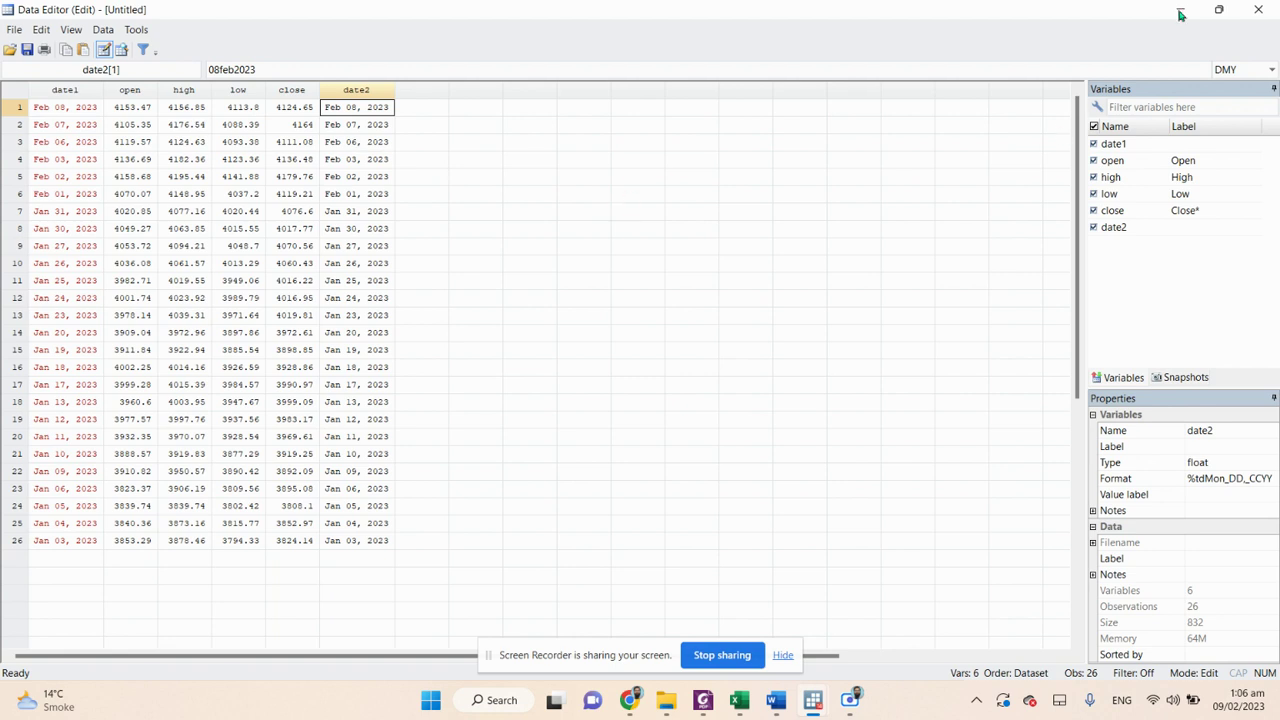
Step: Close the Data Editor, run twoway rconnected high low date2, sort, and view the resulting graph at full size
{"action": "left_click", "coordinate": [1257, 8]}
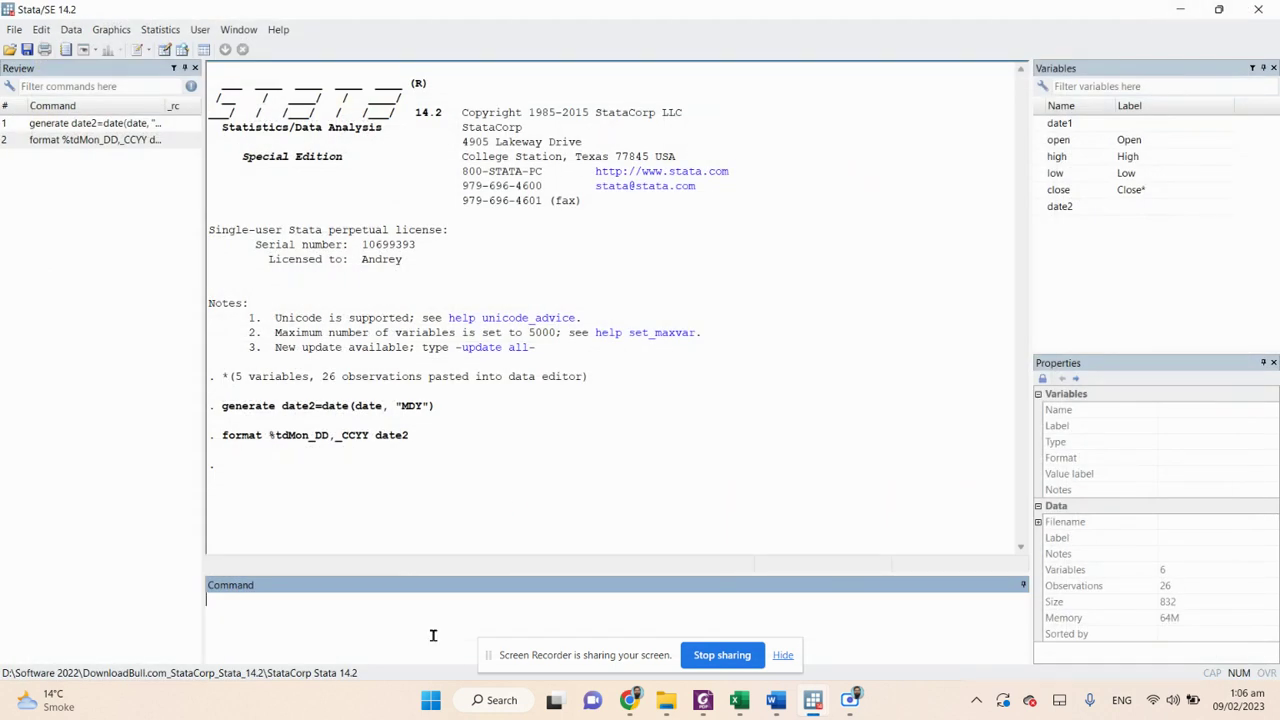
{"action": "left_click", "coordinate": [433, 635]}
{"action": "type", "text": "twoway"}
{"action": "type", "text": "rc"}
{"action": "type", "text": "oo"}
{"action": "type", "text": "nnected"}
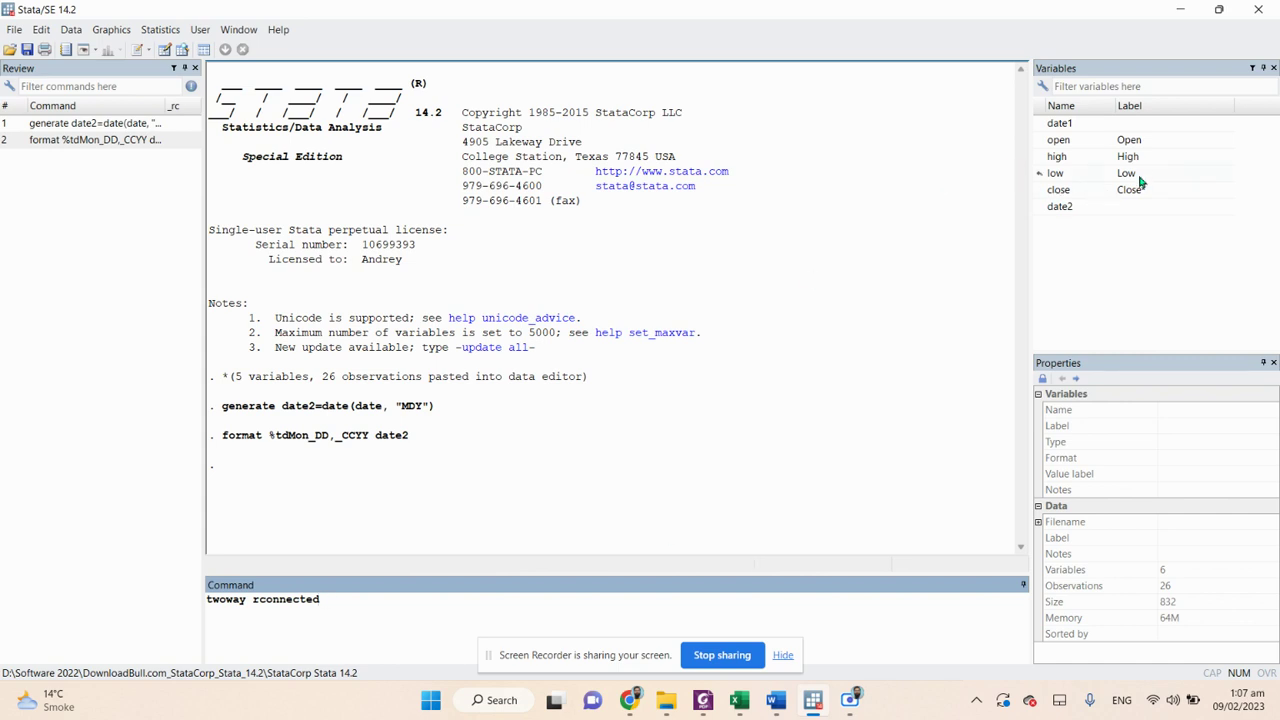
{"action": "left_click", "coordinate": [1039, 157]}
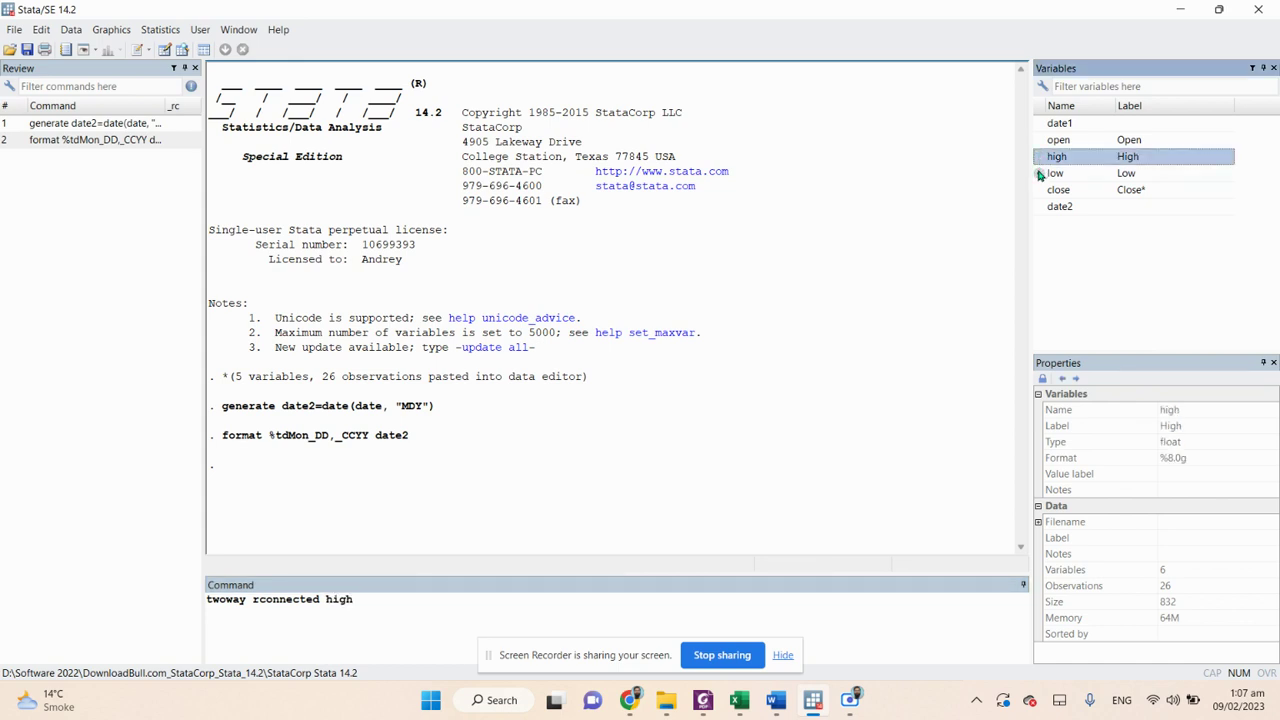
{"action": "left_click", "coordinate": [1039, 174]}
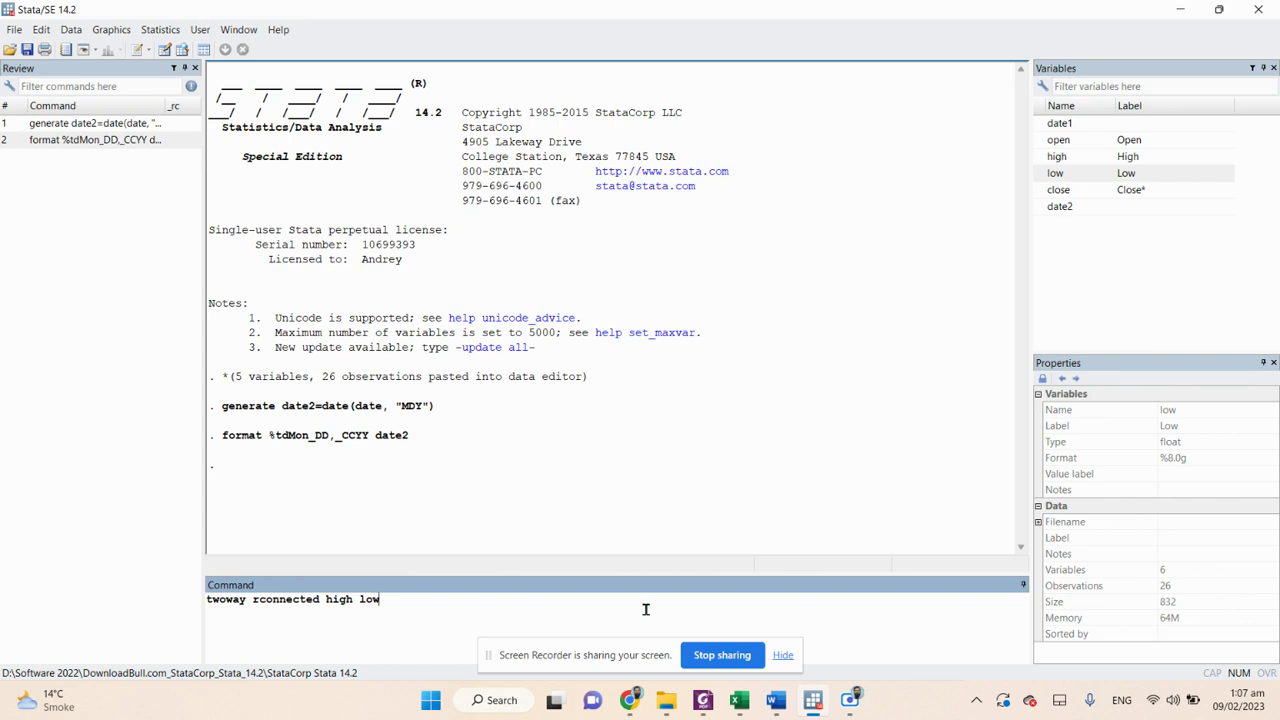
{"action": "type", "text": "date2, sort"}
{"action": "key", "text": "Return"}
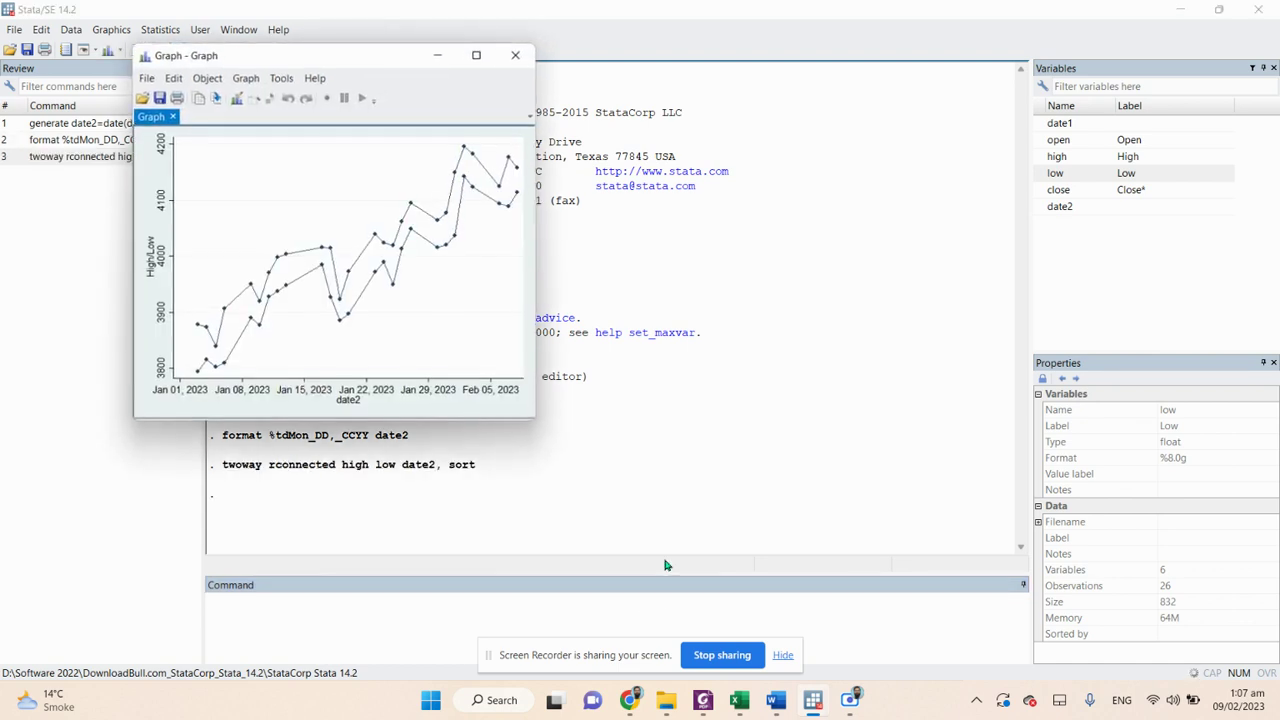
{"action": "left_click", "coordinate": [476, 55]}
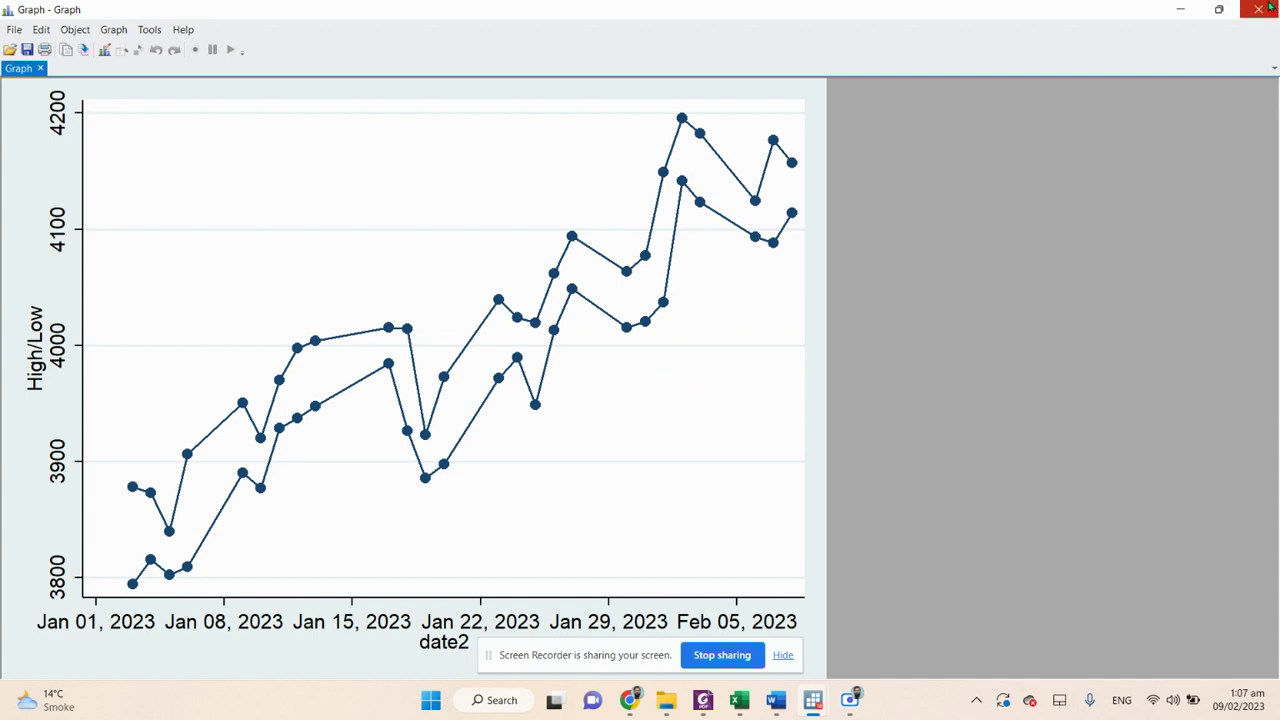
Step: Copy the connected high-low graph to the clipboard and close the graph window
{"action": "right_click", "coordinate": [478, 195]}
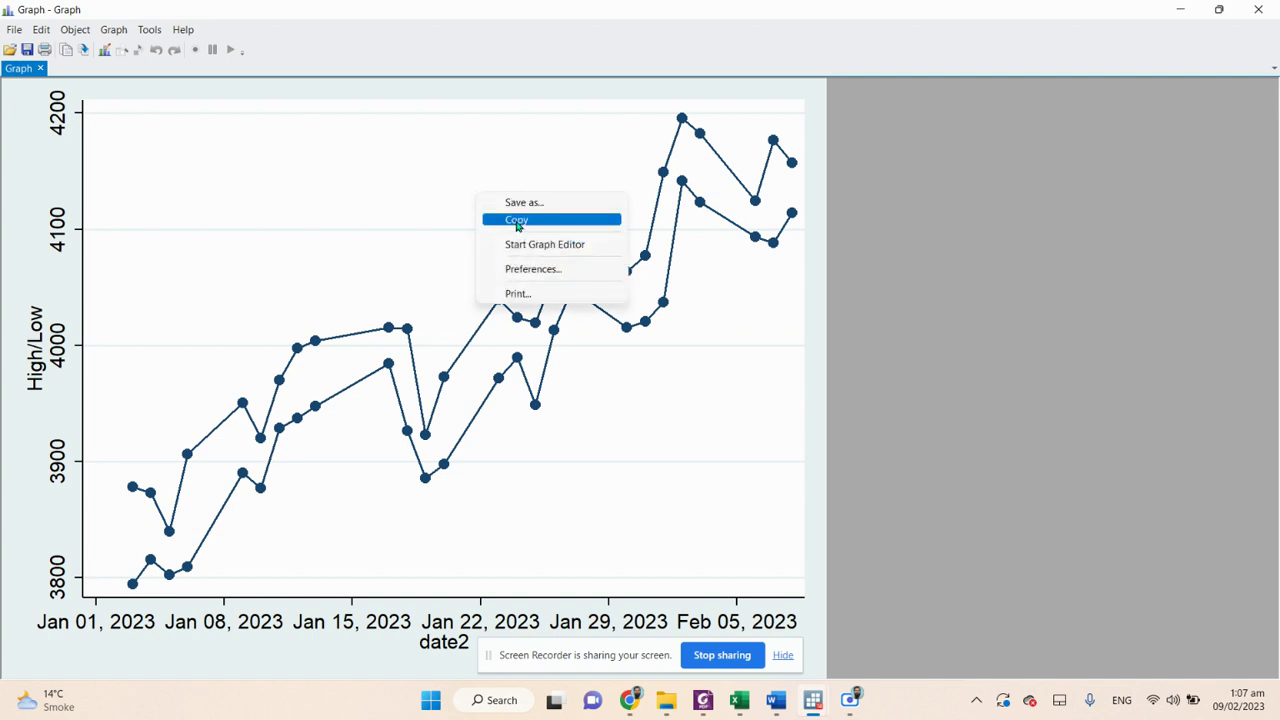
{"action": "left_click", "coordinate": [517, 222]}
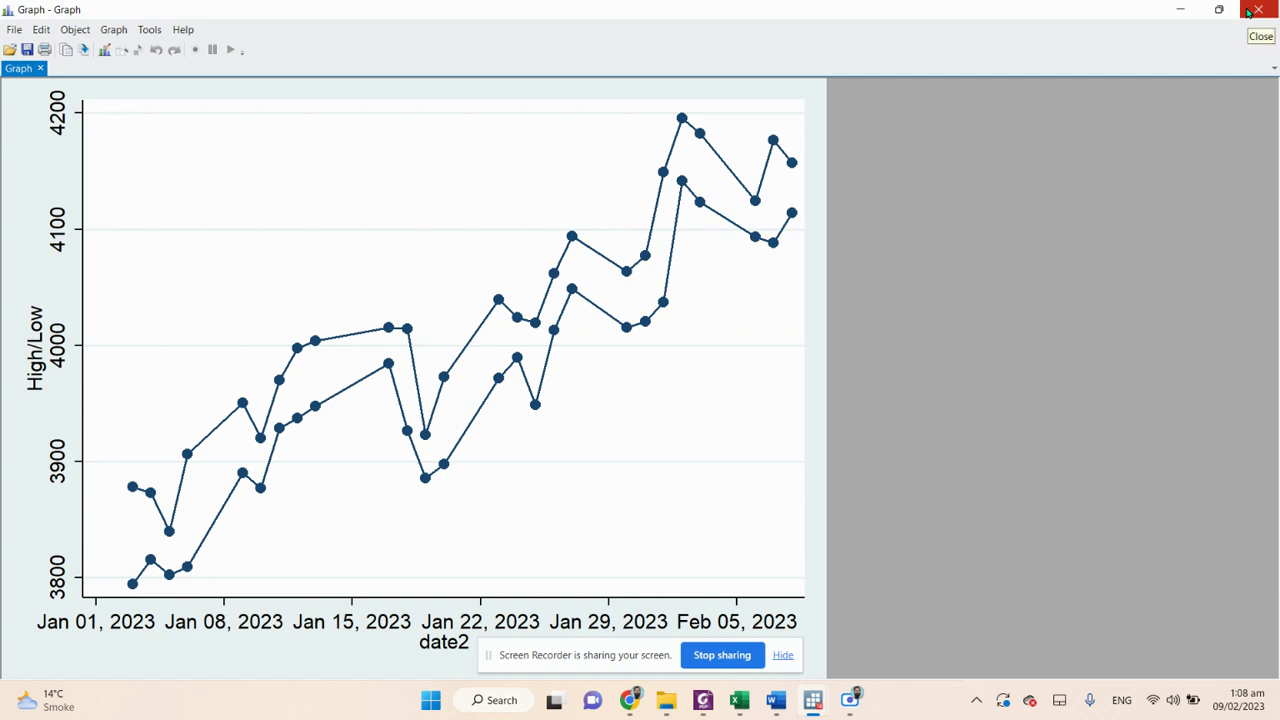
{"action": "left_click", "coordinate": [1255, 11]}
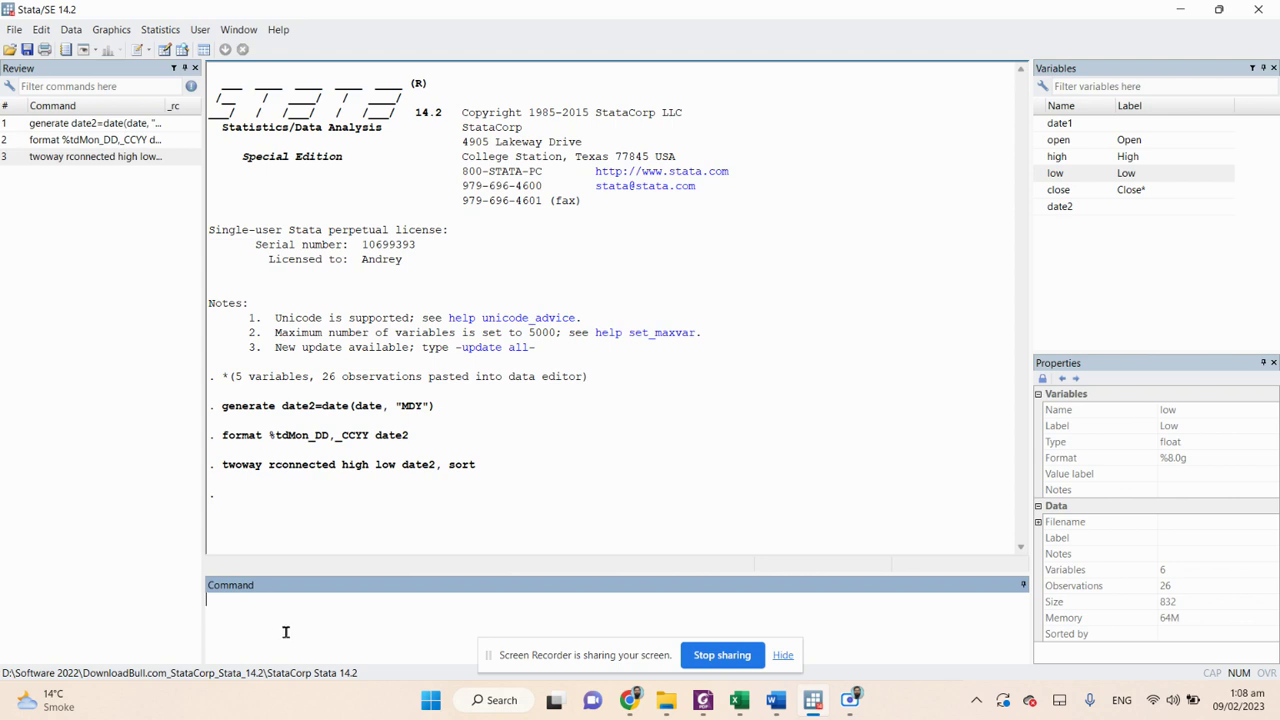
Step: Plot the range scatter with twoway rscatter high low date2, view it at full size, and close the graph
{"action": "type", "text": "twoway rscatter"}
{"action": "left_click", "coordinate": [1040, 157]}
{"action": "left_click", "coordinate": [1040, 173]}
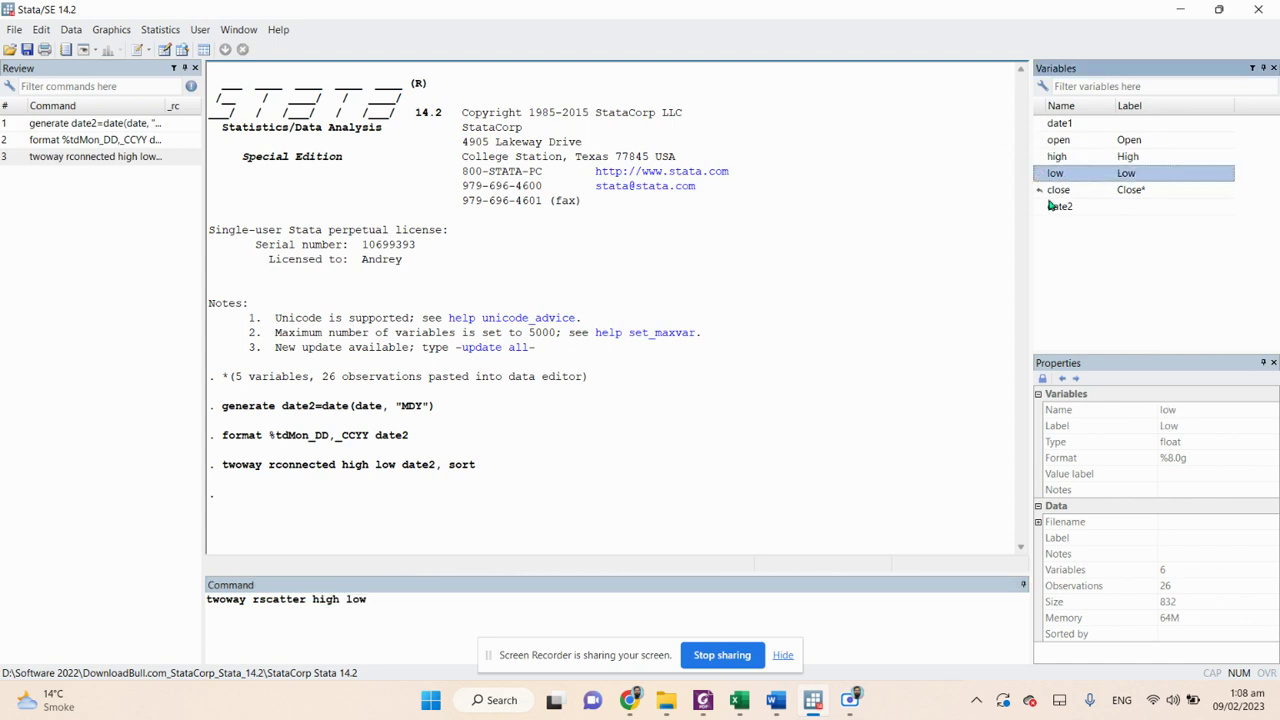
{"action": "left_click", "coordinate": [1042, 207]}
{"action": "left_click", "coordinate": [490, 632]}
{"action": "key", "text": "Return"}
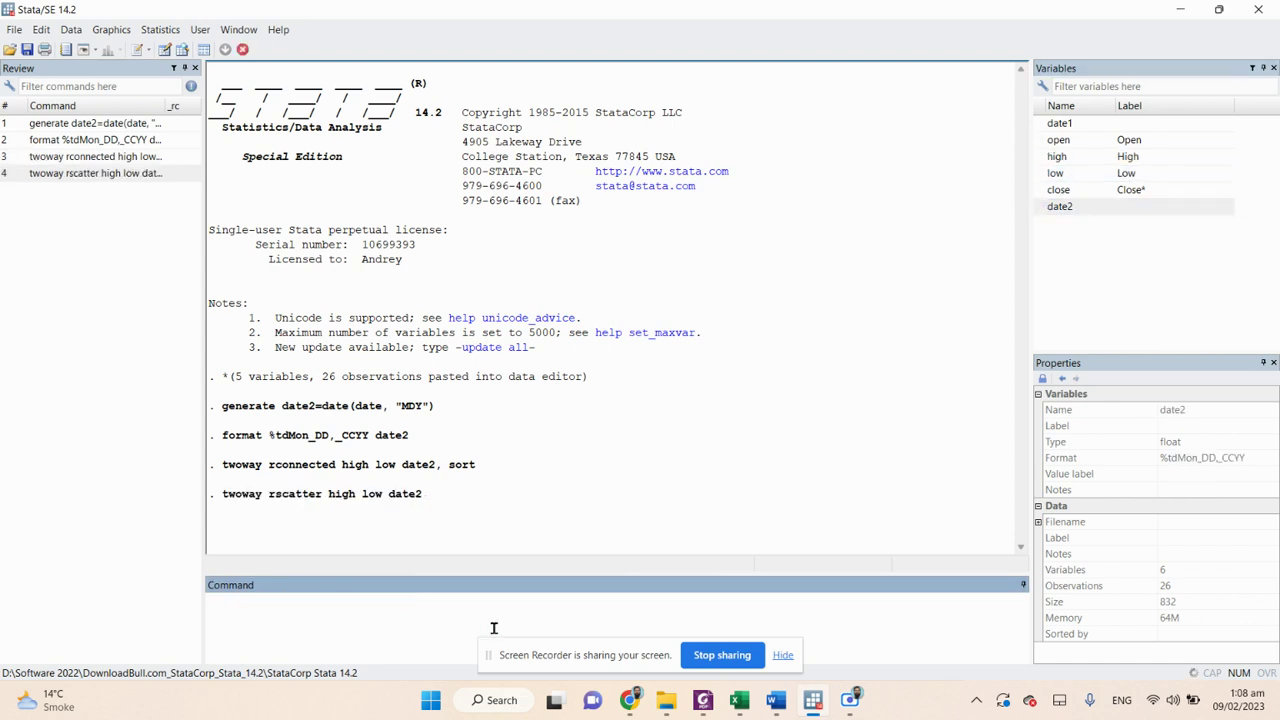
{"action": "left_click", "coordinate": [477, 55]}
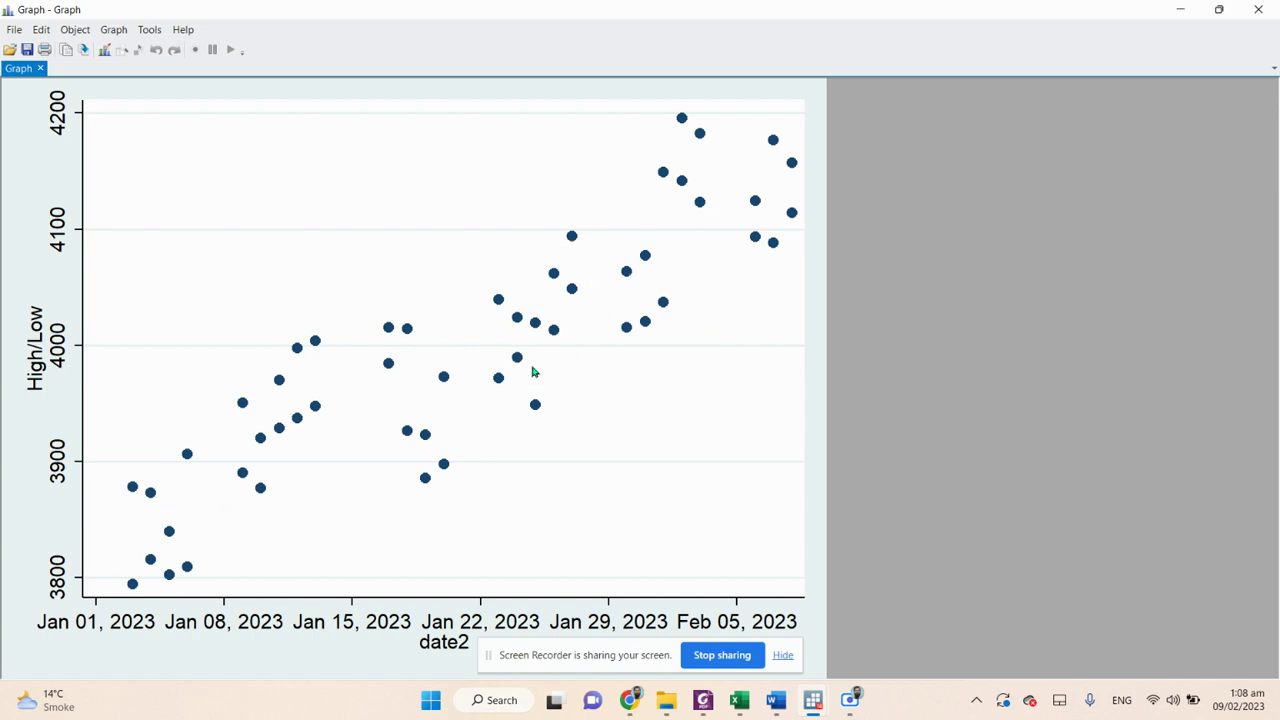
{"action": "left_click", "coordinate": [1258, 9]}
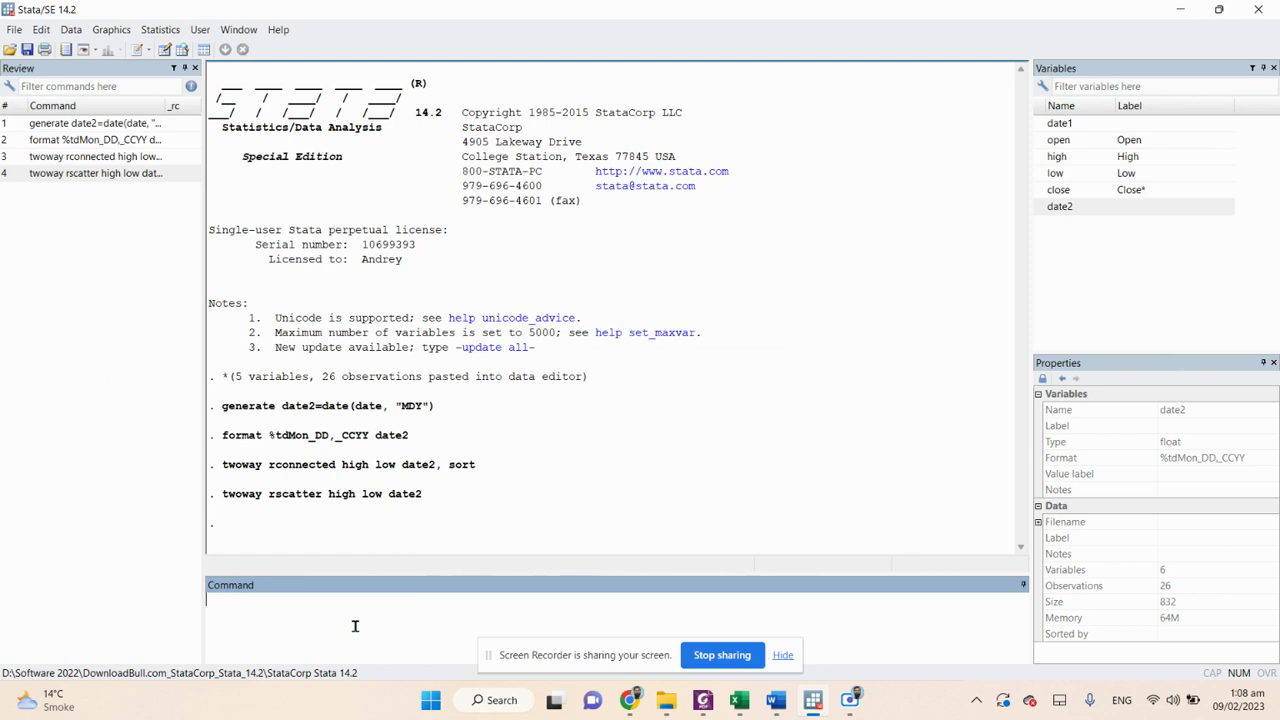
Step: Plot the range lines with twoway rline high low date2, view the graph at full size, and close it
{"action": "type", "text": "twoway"}
{"action": "type", "text": "rline high low date2"}
{"action": "key", "text": "Return"}
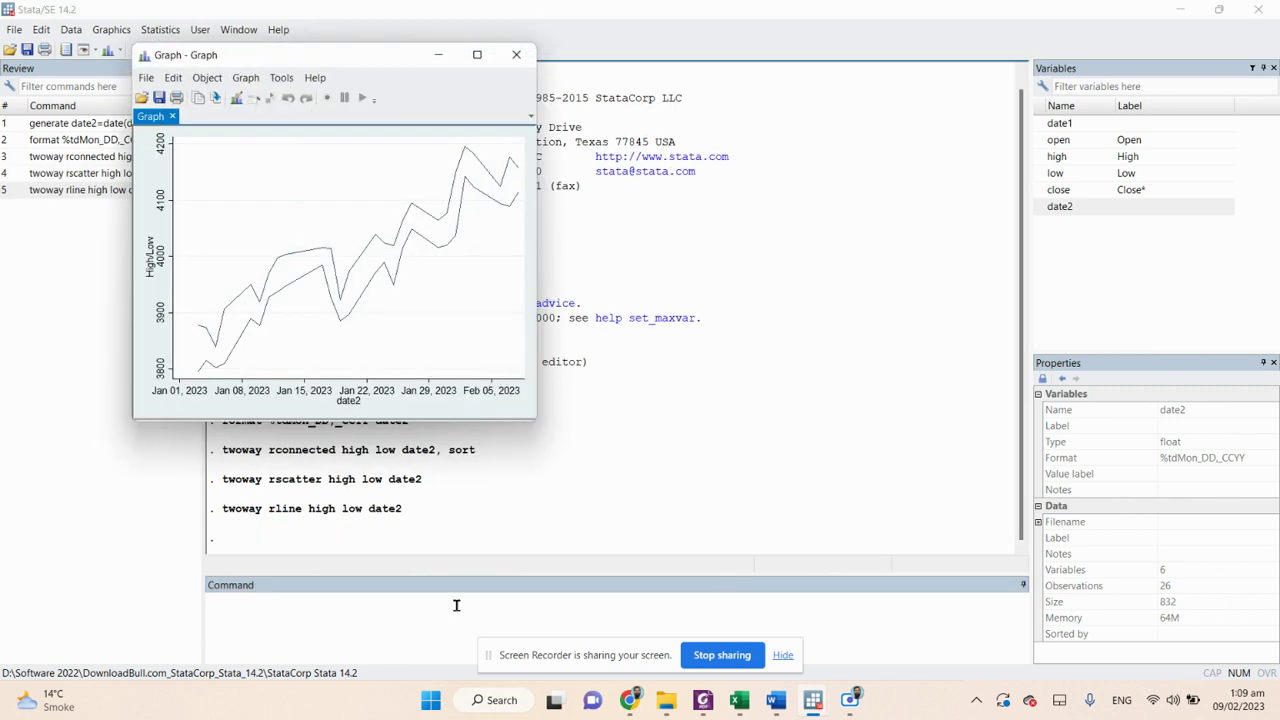
{"action": "left_click", "coordinate": [477, 54]}
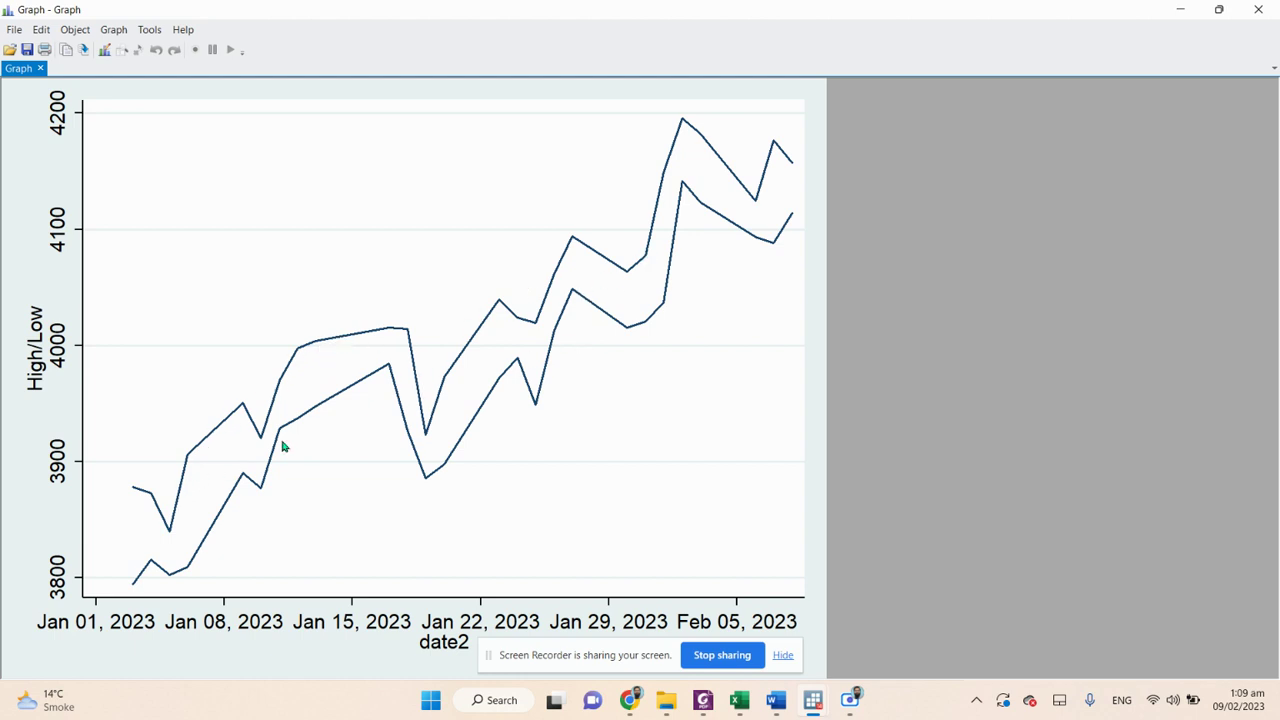
{"action": "left_click", "coordinate": [1268, 8]}
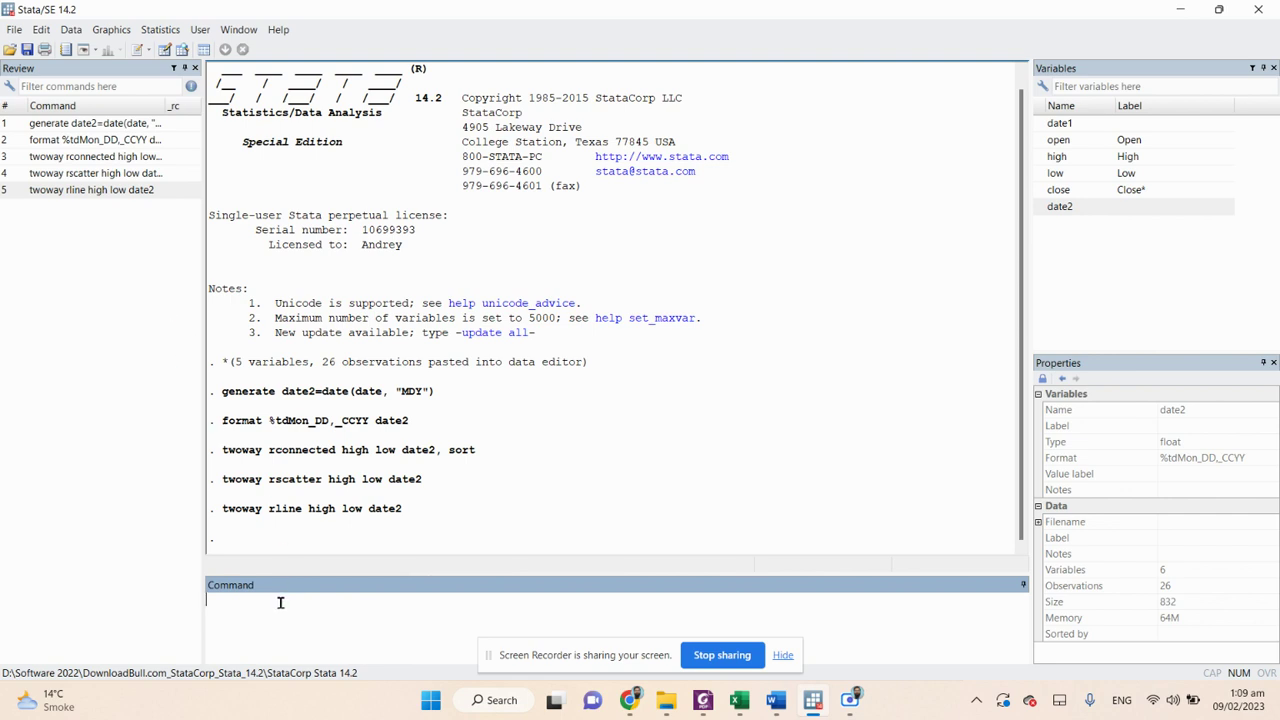
Step: Draw the shaded range area with twoway rarea high low date2, view it at full size, and close the graph
{"action": "type", "text": "twoway rarea high low"}
{"action": "type", "text": "te2"}
{"action": "key", "text": "Return"}
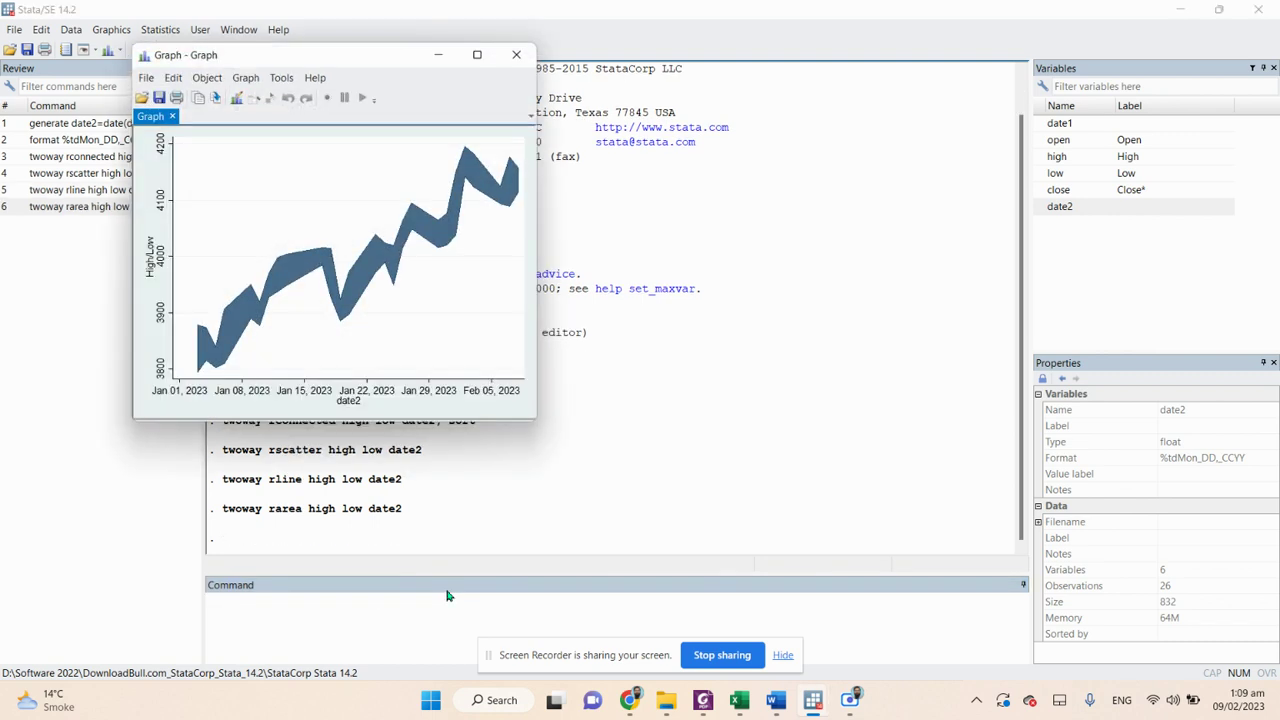
{"action": "left_click", "coordinate": [478, 55]}
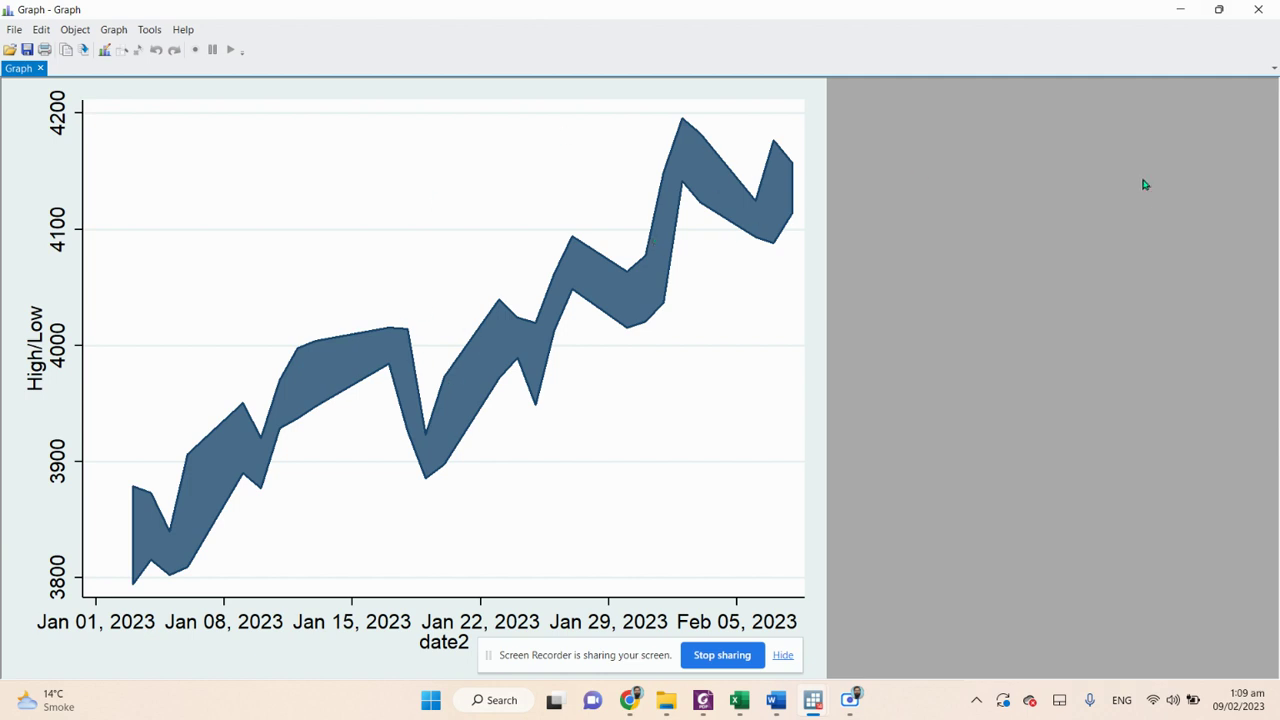
{"action": "left_click", "coordinate": [1254, 9]}
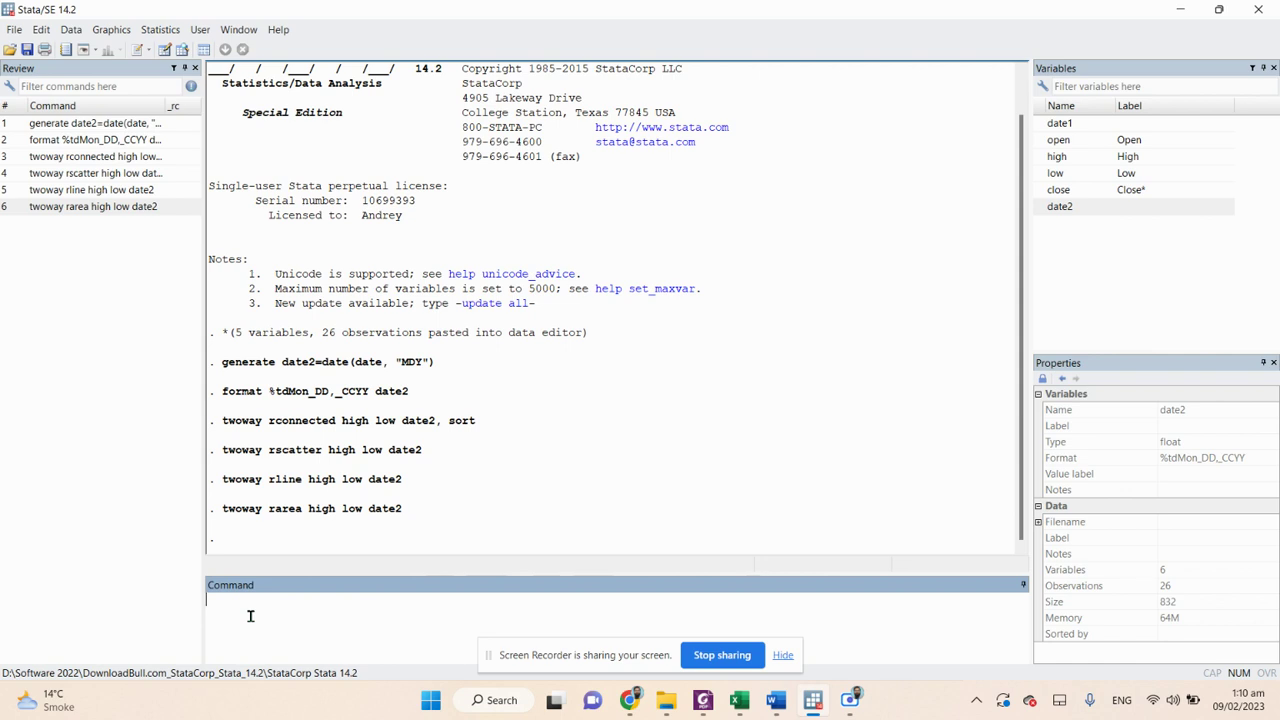
Step: Draw capped range spikes with twoway rcap high low date2, view the graph at full size, and close it
{"action": "type", "text": "twoway rcap high low date2"}
{"action": "key", "text": "Return"}
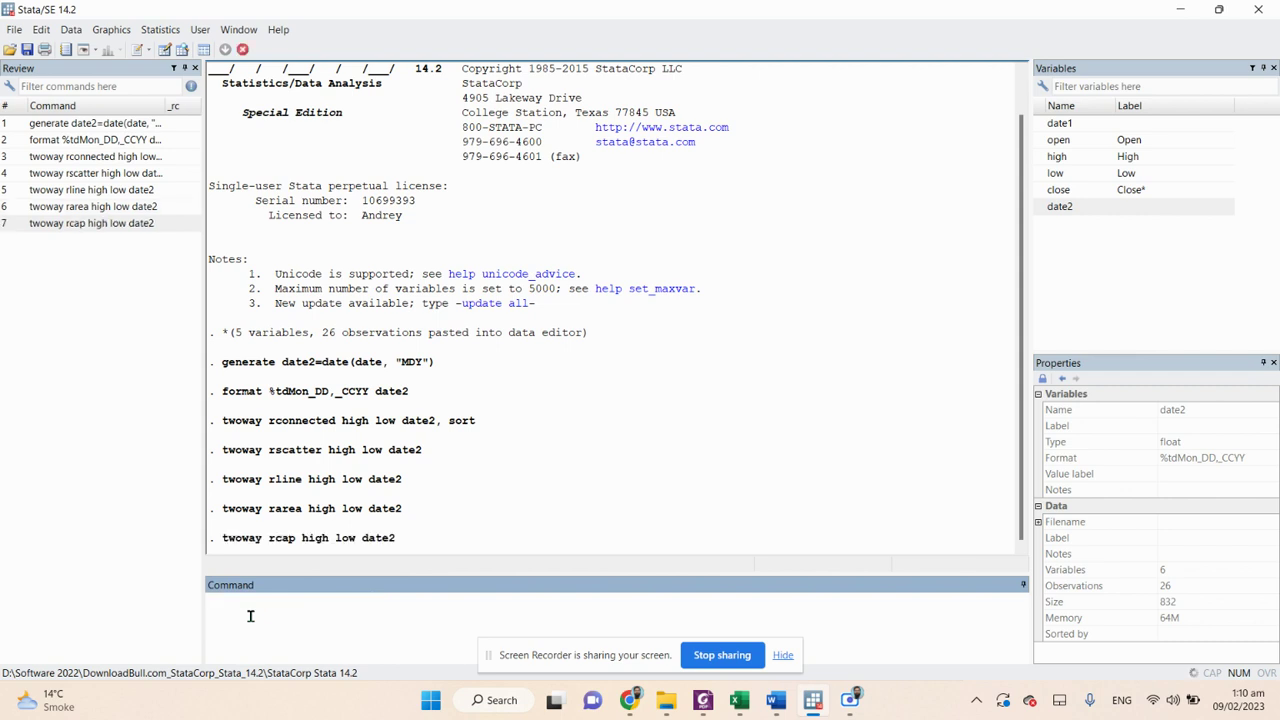
{"action": "left_click", "coordinate": [476, 55]}
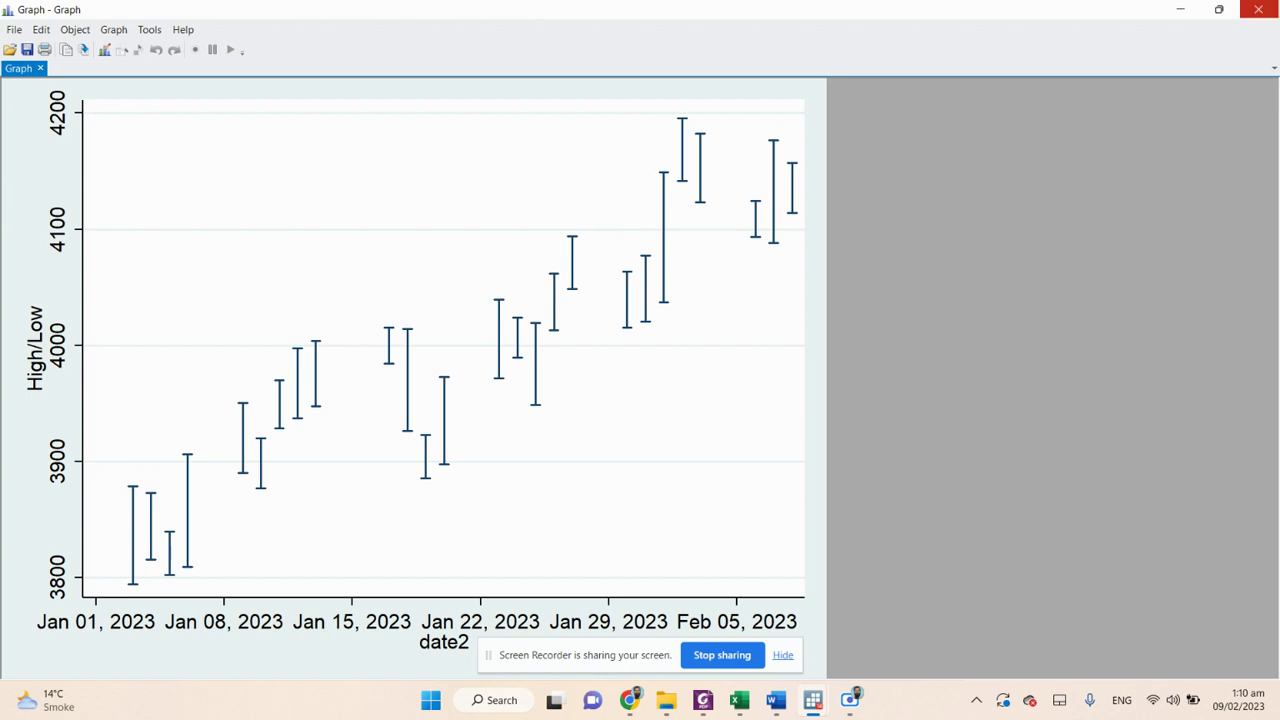
{"action": "left_click", "coordinate": [1258, 9]}
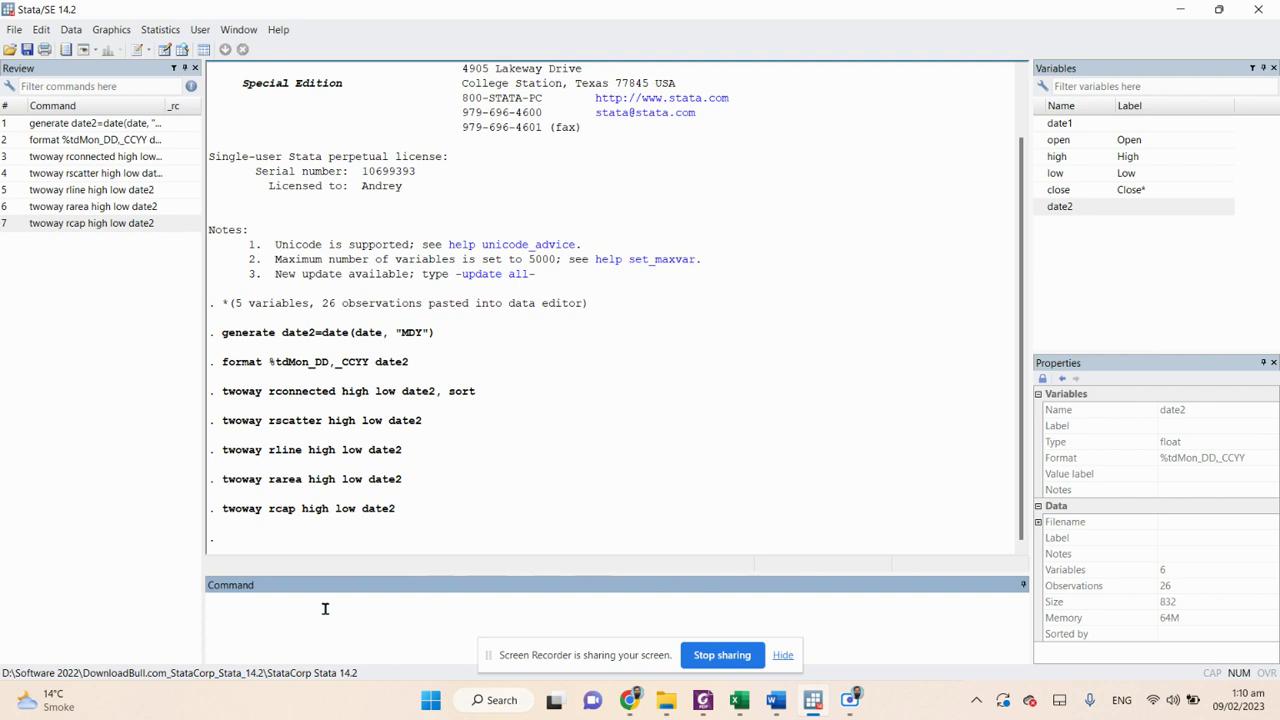
Step: Recall the rcap command, change it to twoway rcapsym high low date2, run it, view the graph at full size, and close it
{"action": "left_click", "coordinate": [92, 224]}
{"action": "left_click", "coordinate": [430, 614]}
{"action": "key", "text": "Left"}
{"action": "key", "text": "Left"}
{"action": "key", "text": "Left"}
{"action": "key", "text": "Left"}
{"action": "key", "text": "Left"}
{"action": "key", "text": "Left"}
{"action": "key", "text": "Left"}
{"action": "key", "text": "Left"}
{"action": "key", "text": "Left"}
{"action": "key", "text": "Left"}
{"action": "key", "text": "Left"}
{"action": "key", "text": "Left"}
{"action": "key", "text": "Left"}
{"action": "key", "text": "Left"}
{"action": "key", "text": "Left"}
{"action": "key", "text": "Right"}
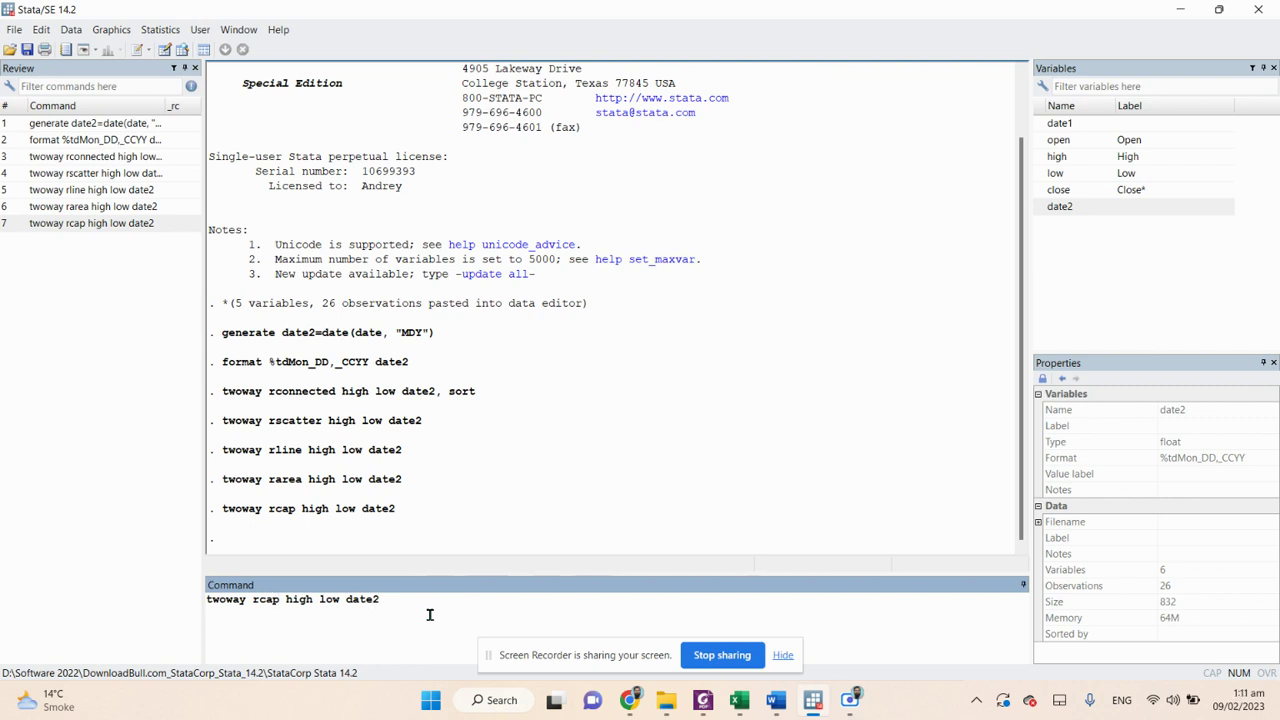
{"action": "type", "text": "sym"}
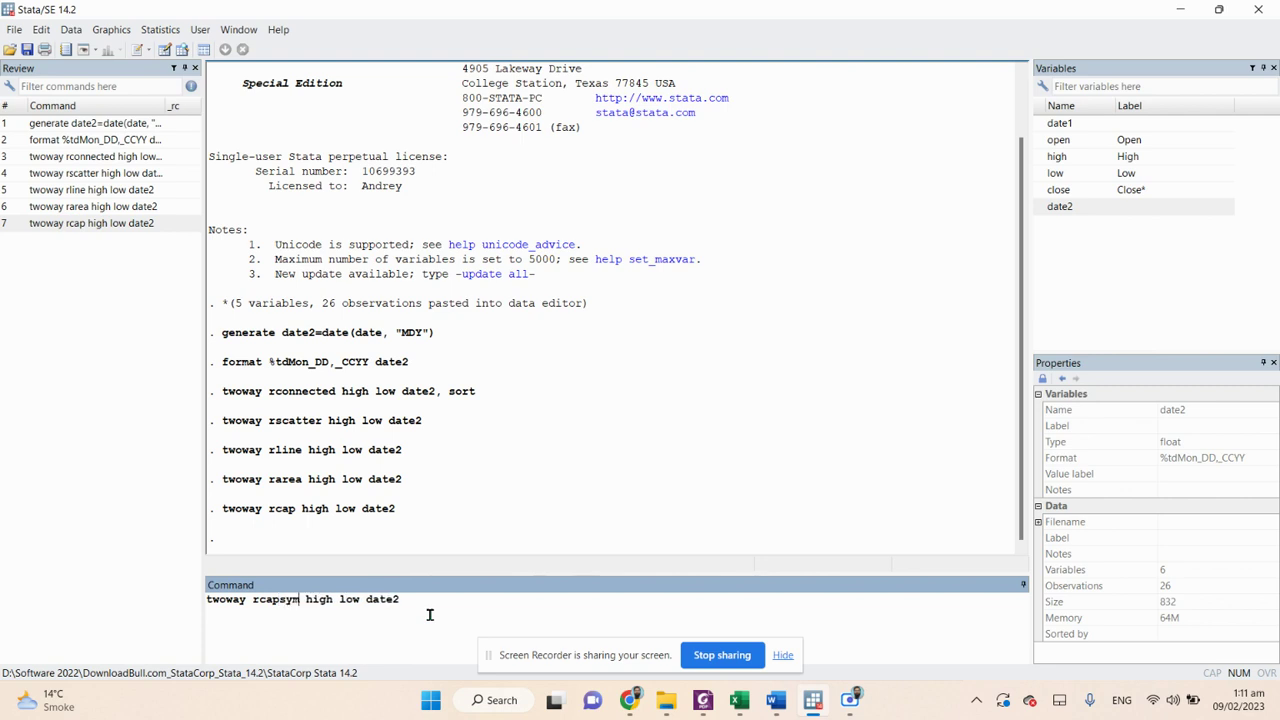
{"action": "key", "text": "Return"}
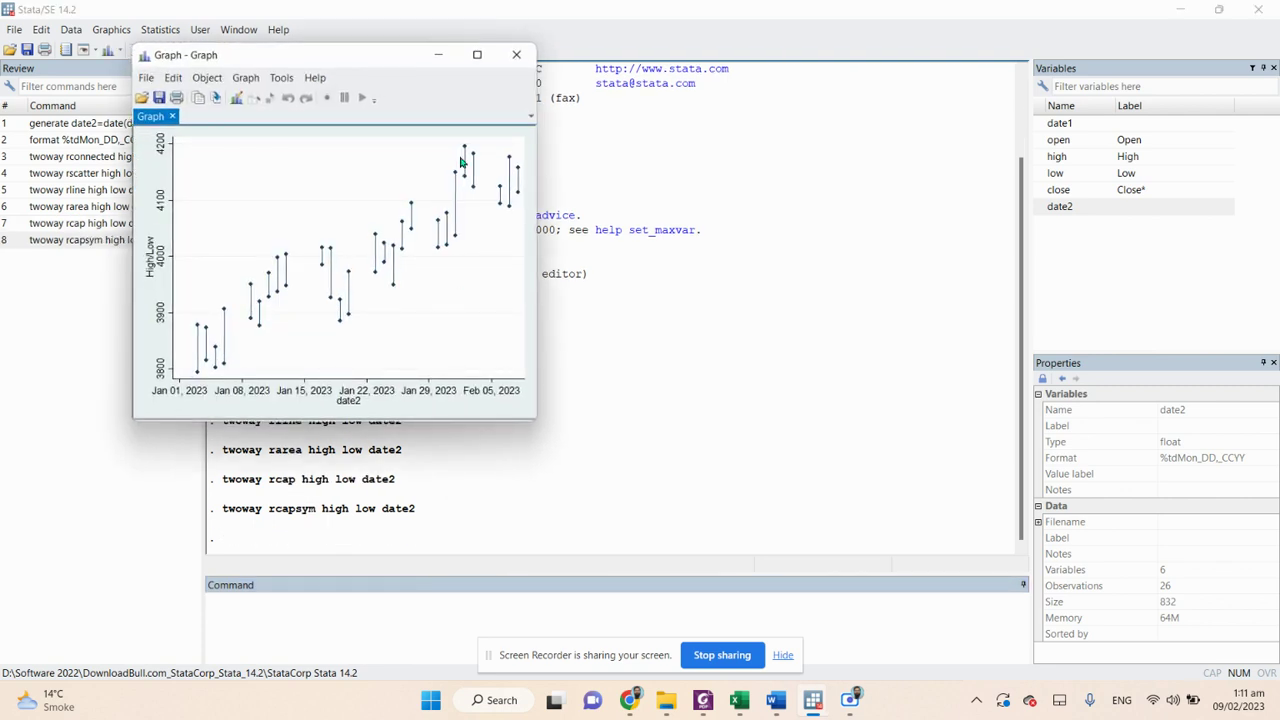
{"action": "left_click", "coordinate": [470, 58]}
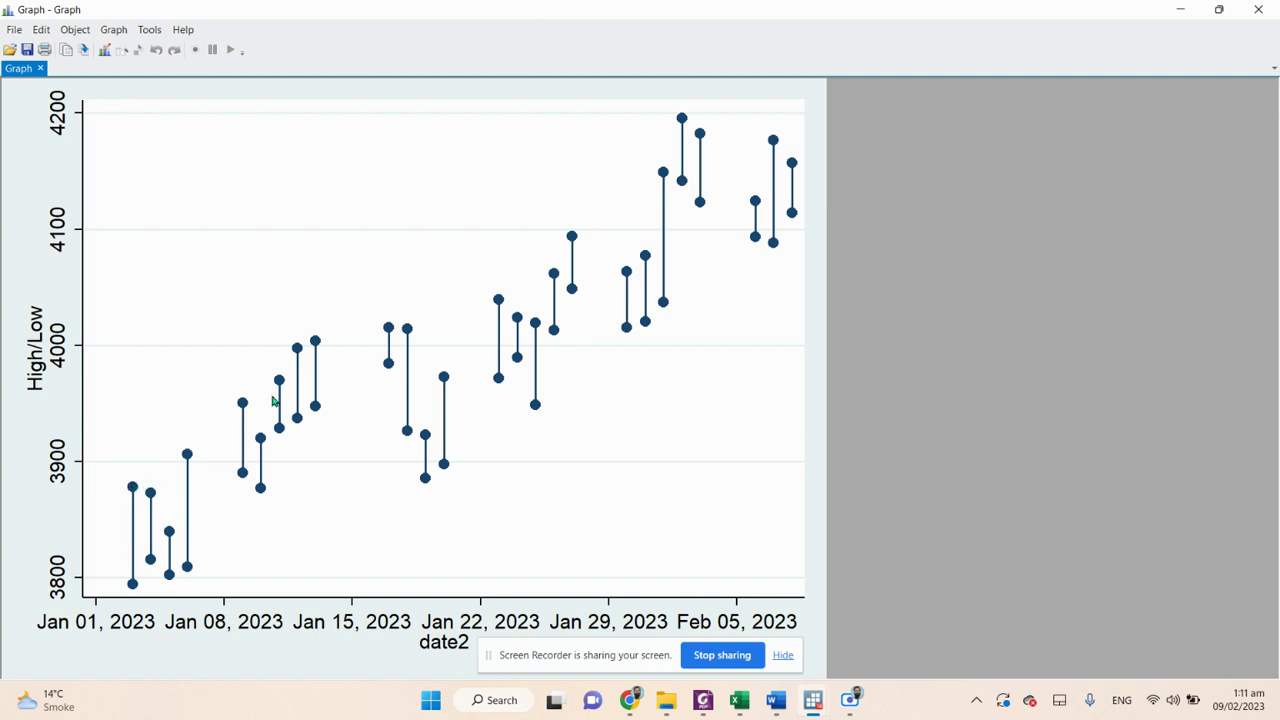
{"action": "left_click", "coordinate": [1258, 9]}
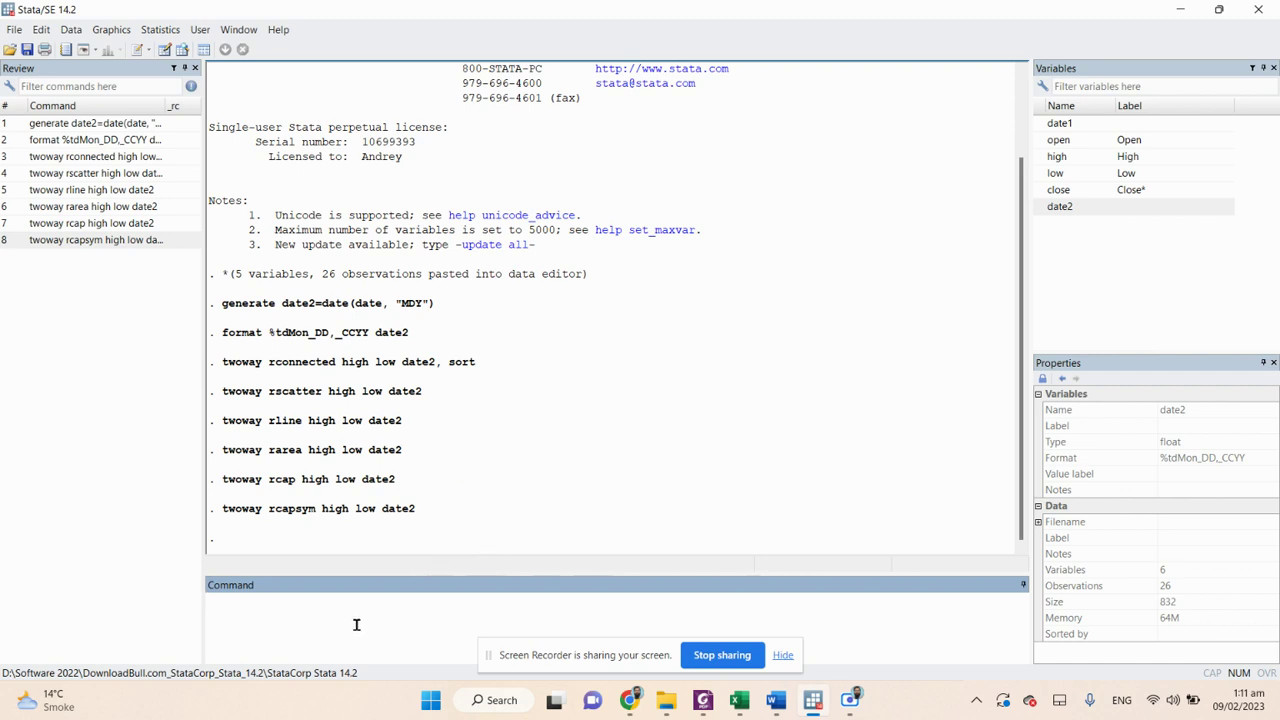
Step: Draw range bars with twoway rbar high low date2, view the graph at full size, and close it
{"action": "type", "text": "twoway rbar high low date2"}
{"action": "key", "text": "Return"}
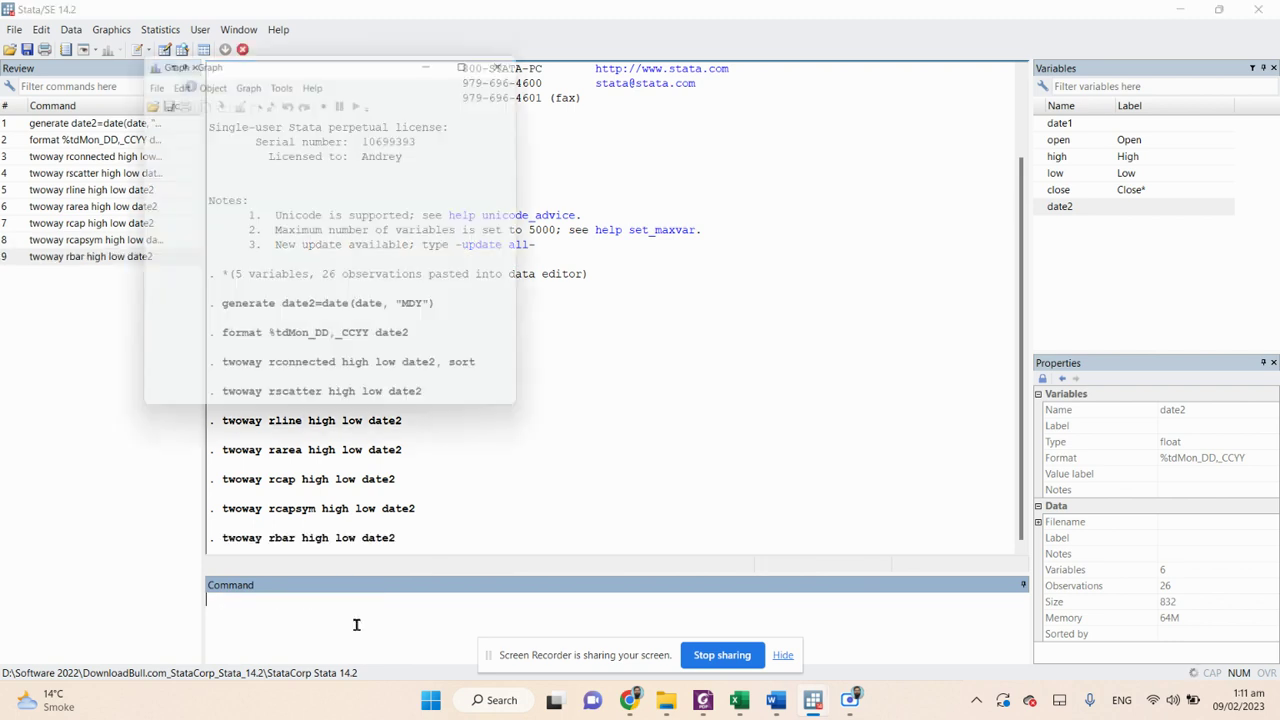
{"action": "left_click", "coordinate": [482, 57]}
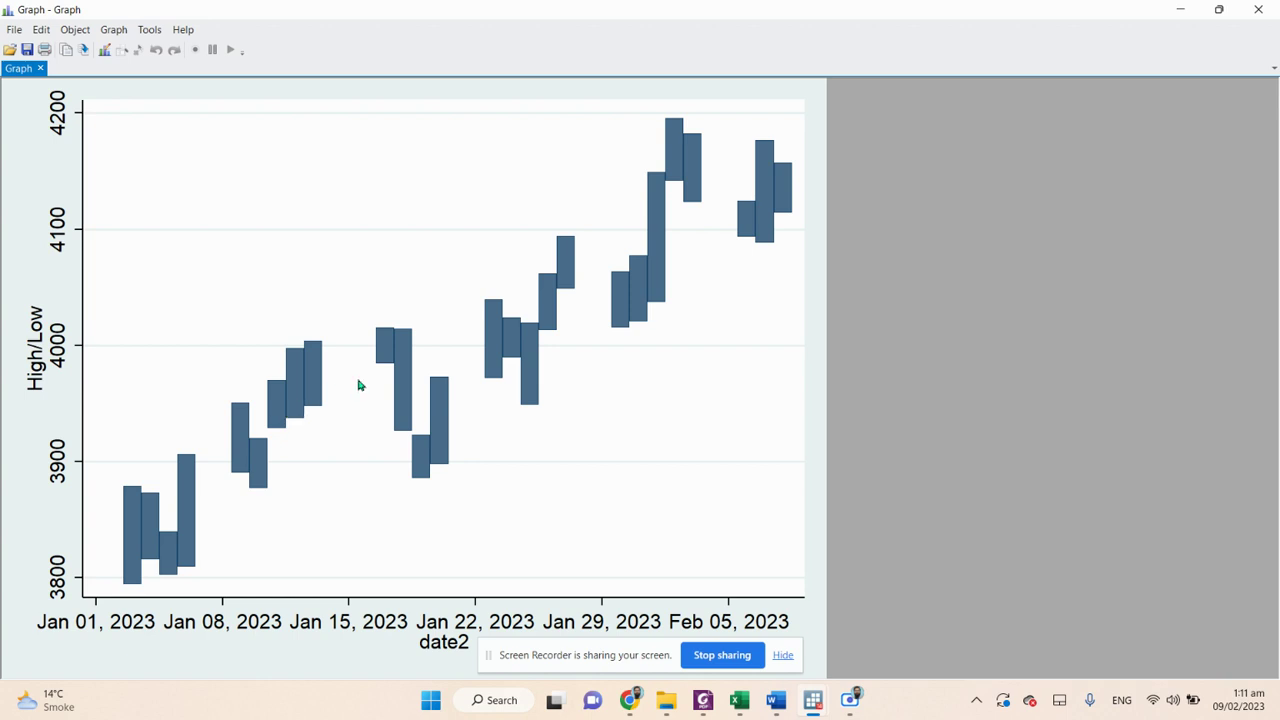
{"action": "left_click", "coordinate": [1258, 9]}
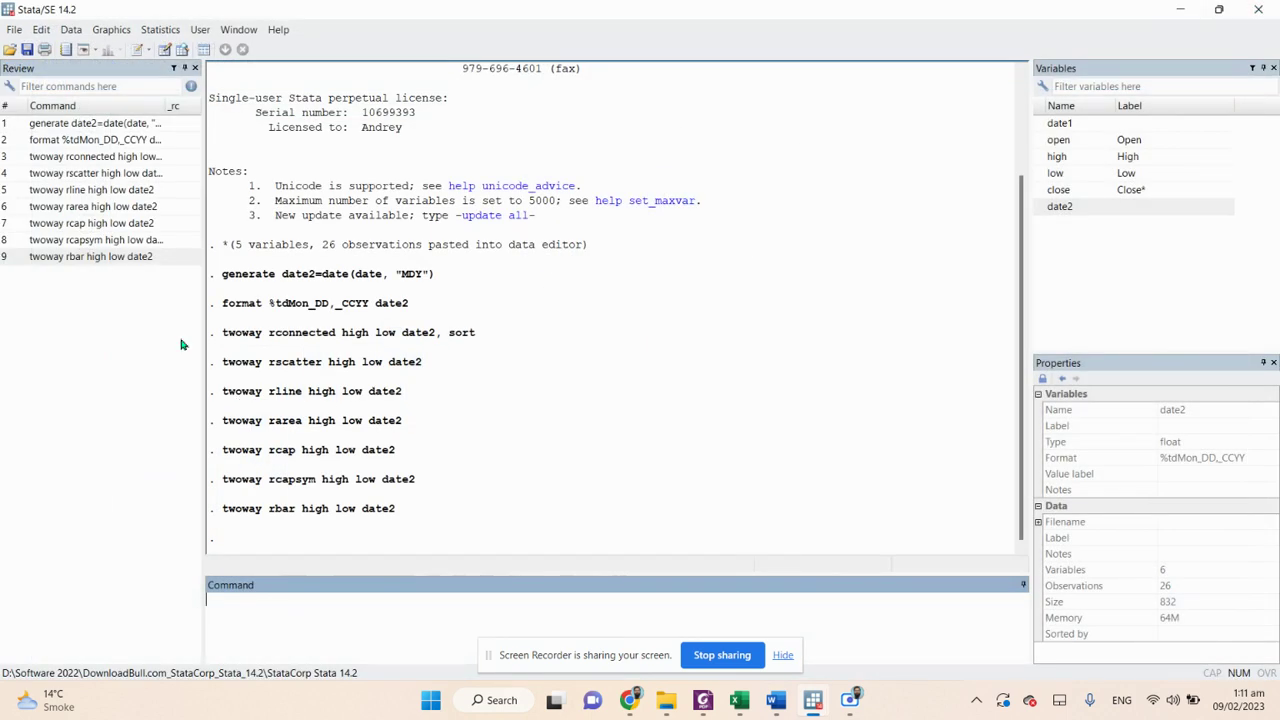
Step: Recall the rbar command, add the option bcolor(red), run it, and view the red range bar graph at full size
{"action": "left_click", "coordinate": [117, 258]}
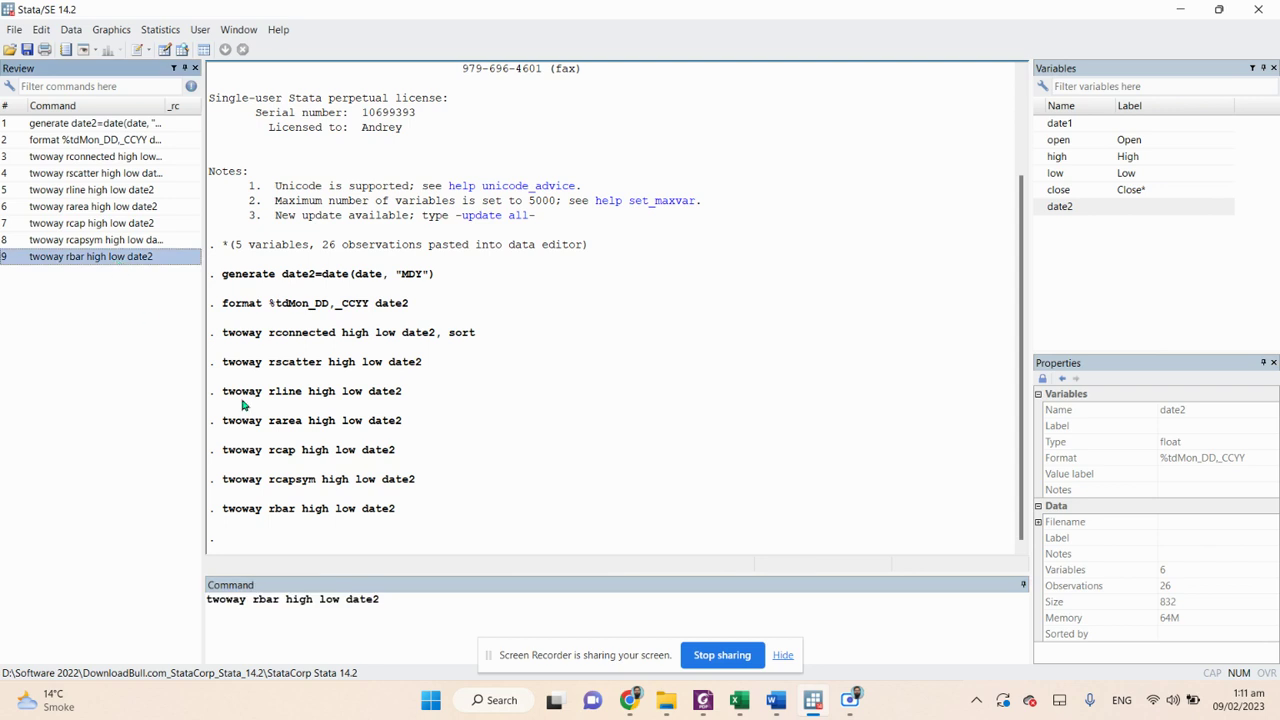
{"action": "left_click", "coordinate": [400, 601]}
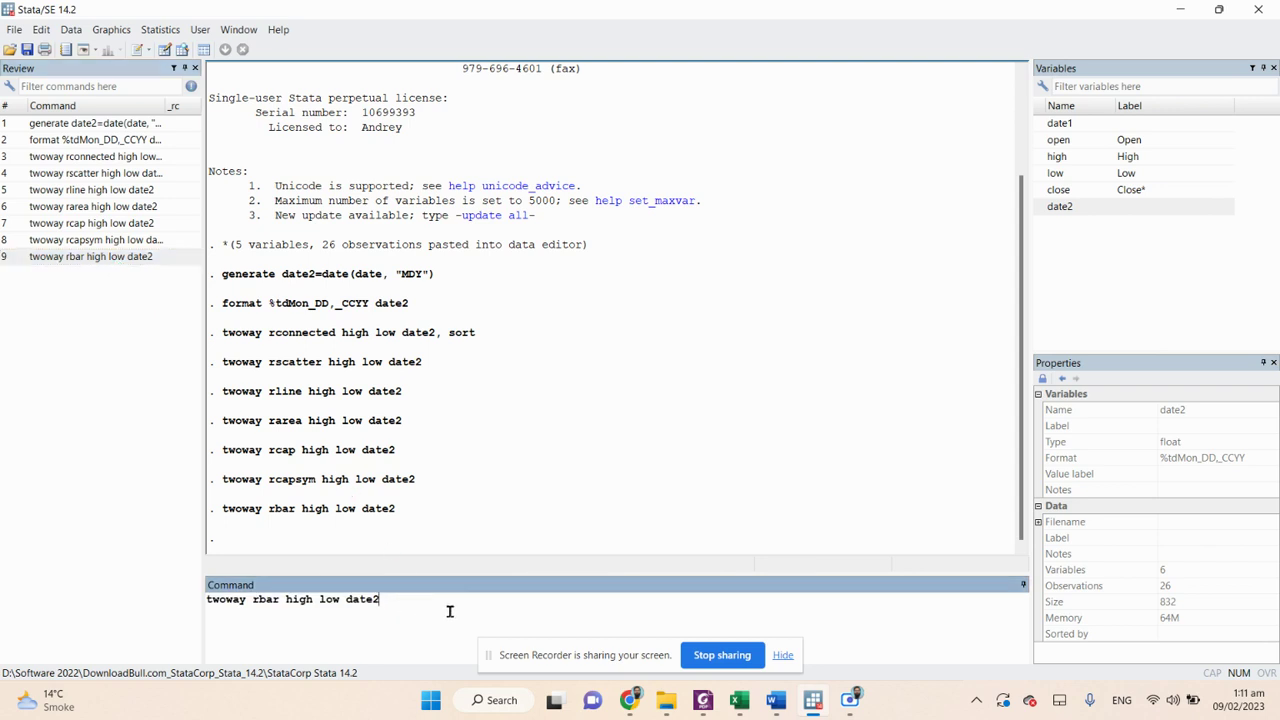
{"action": "type", "text": ", bcolor(red"}
{"action": "key", "text": "Return"}
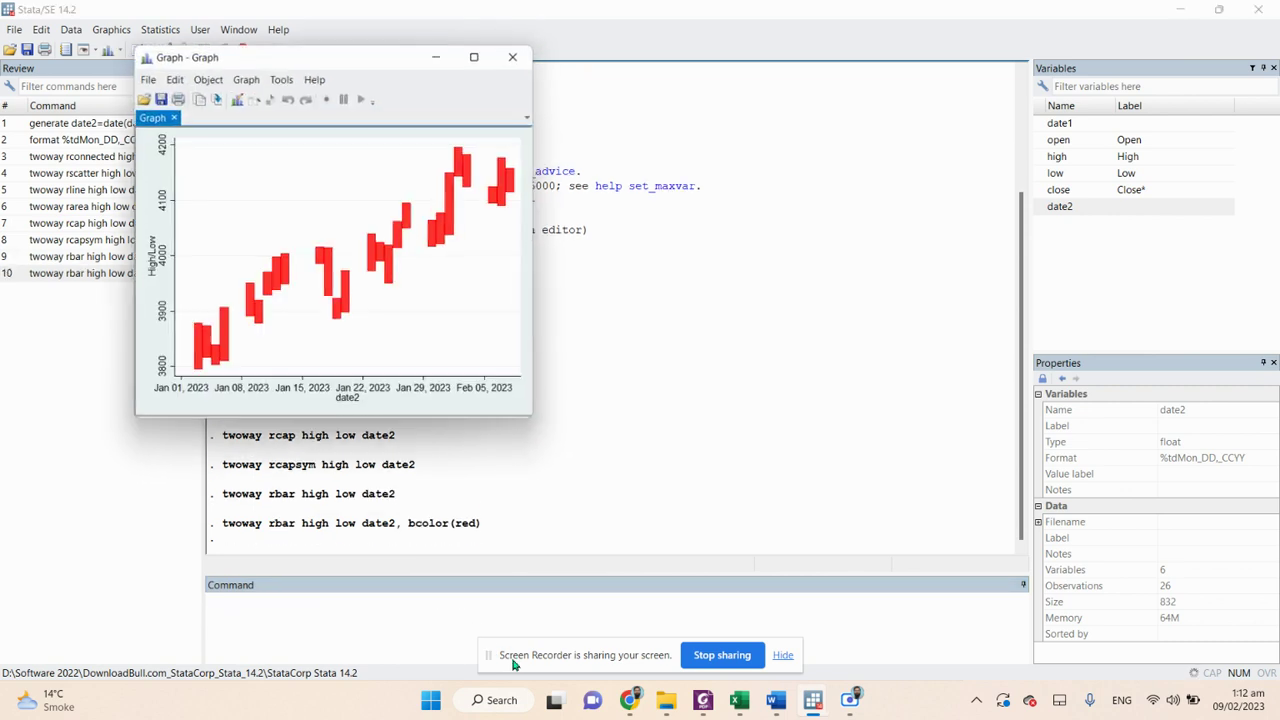
{"action": "left_click", "coordinate": [478, 55]}
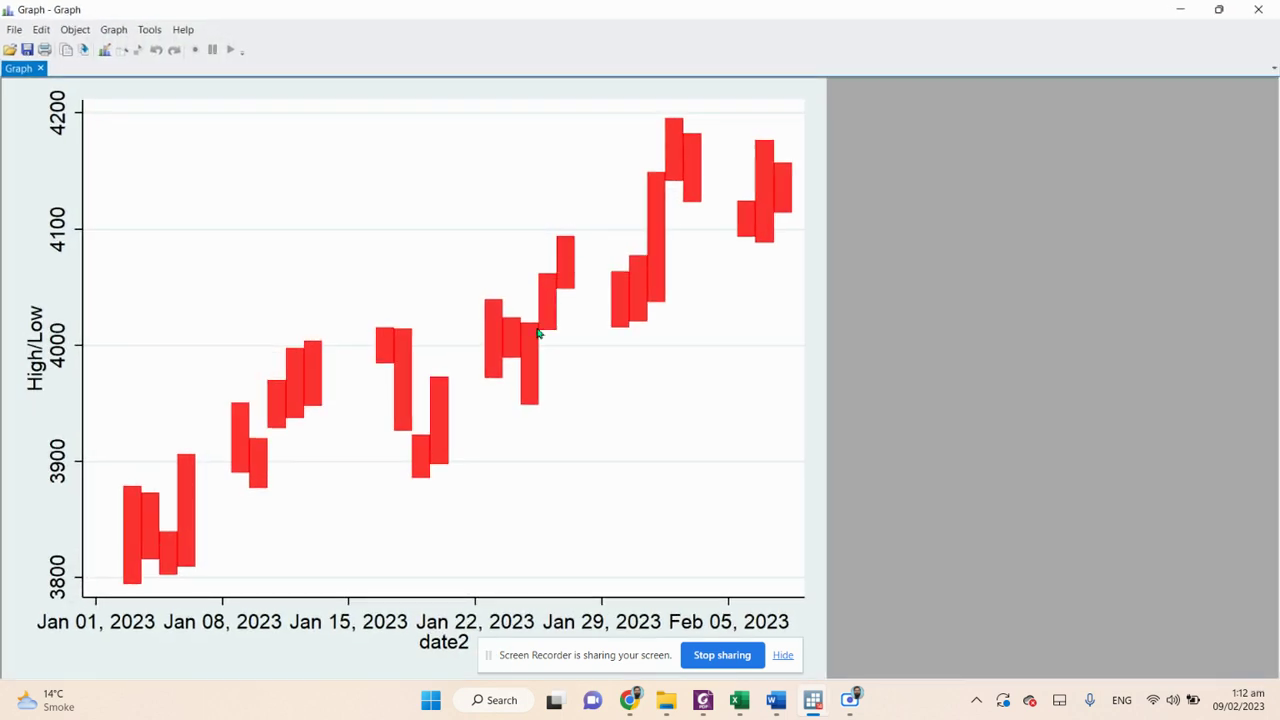
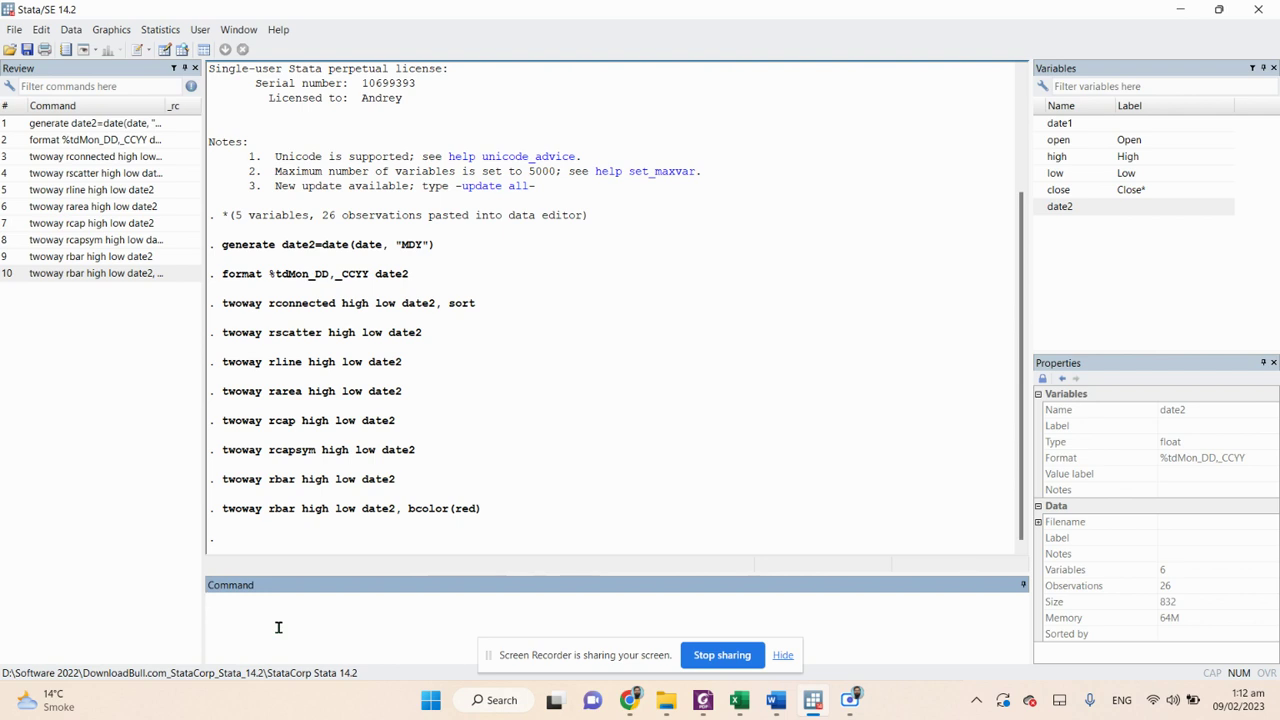
Step: Enter the command twoway rconnected high low date2, sort with the options msymbol(diomond) and msize(large)
{"action": "type", "text": "twoway rconnected"}
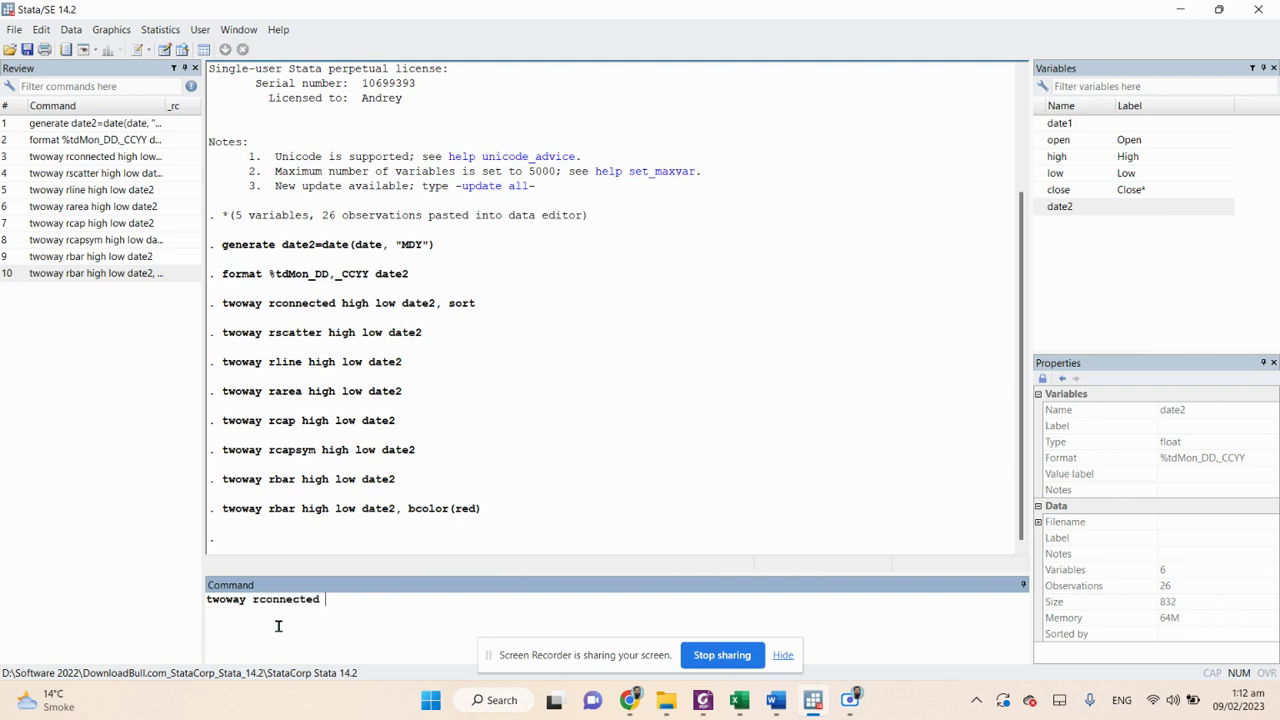
{"action": "type", "text": " high low date2, sort"}
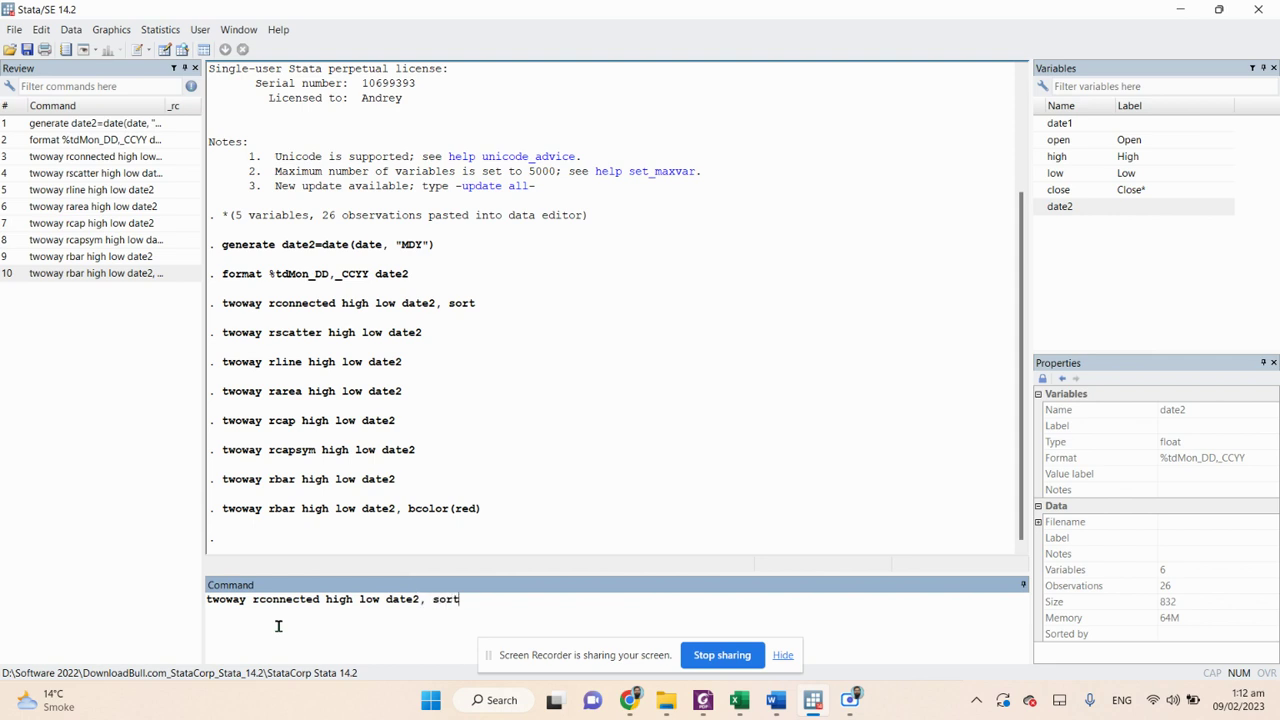
{"action": "type", "text": " msymbol(diomond) msize "}
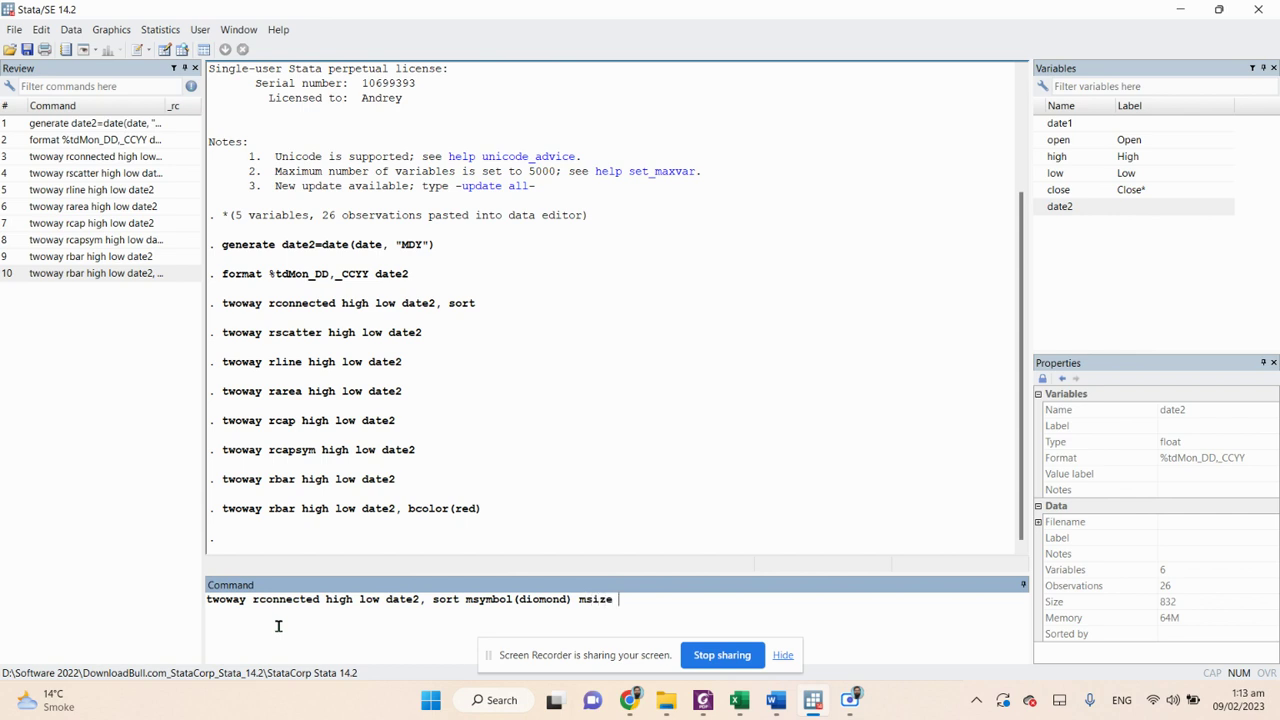
{"action": "type", "text": "("}
{"action": "key", "text": "BackSpace"}
{"action": "type", "text": "()"}
{"action": "key", "text": "Left"}
{"action": "type", "text": "large) mclo"}
Step: Complete the rconnected command with mcolor(pink), run it, view the graph at full size, and close it
{"action": "key", "text": "BackSpace"}
{"action": "key", "text": "BackSpace"}
{"action": "type", "text": "olor()"}
{"action": "key", "text": "Left"}
{"action": "type", "text": "red"}
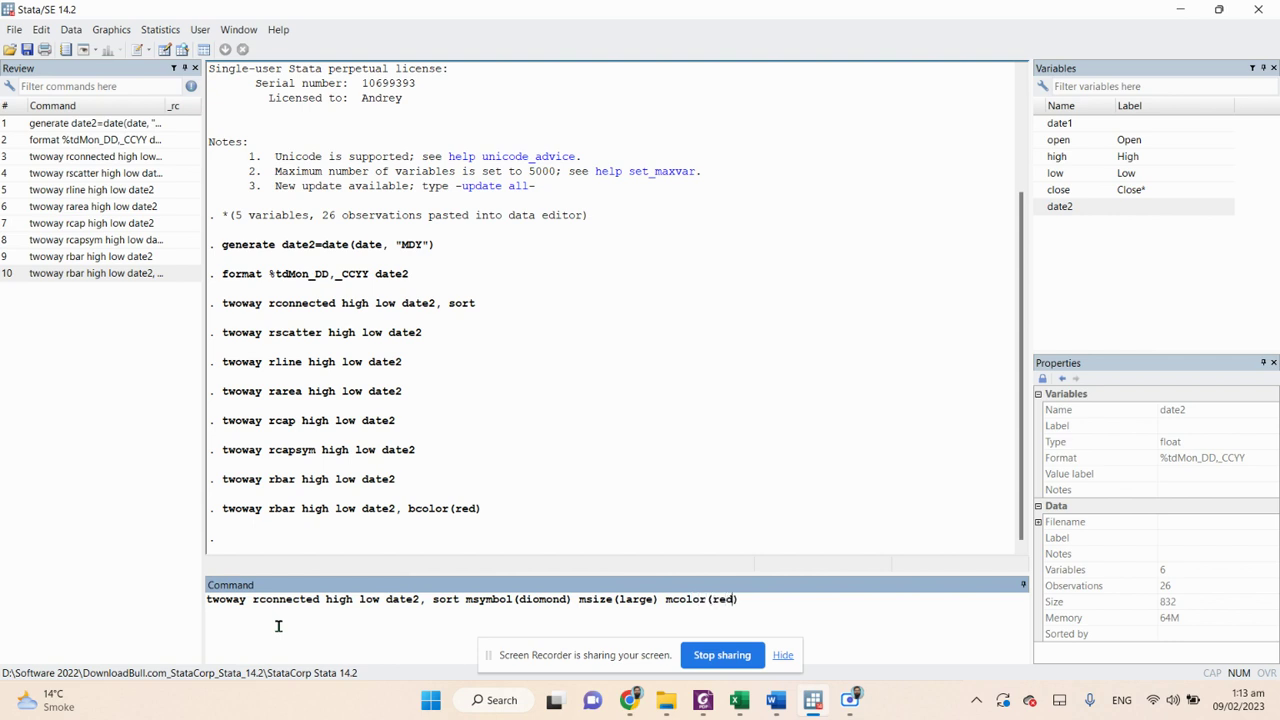
{"action": "key", "text": "BackSpace"}
{"action": "key", "text": "BackSpace"}
{"action": "key", "text": "BackSpace"}
{"action": "type", "text": "pink"}
{"action": "key", "text": "Return"}
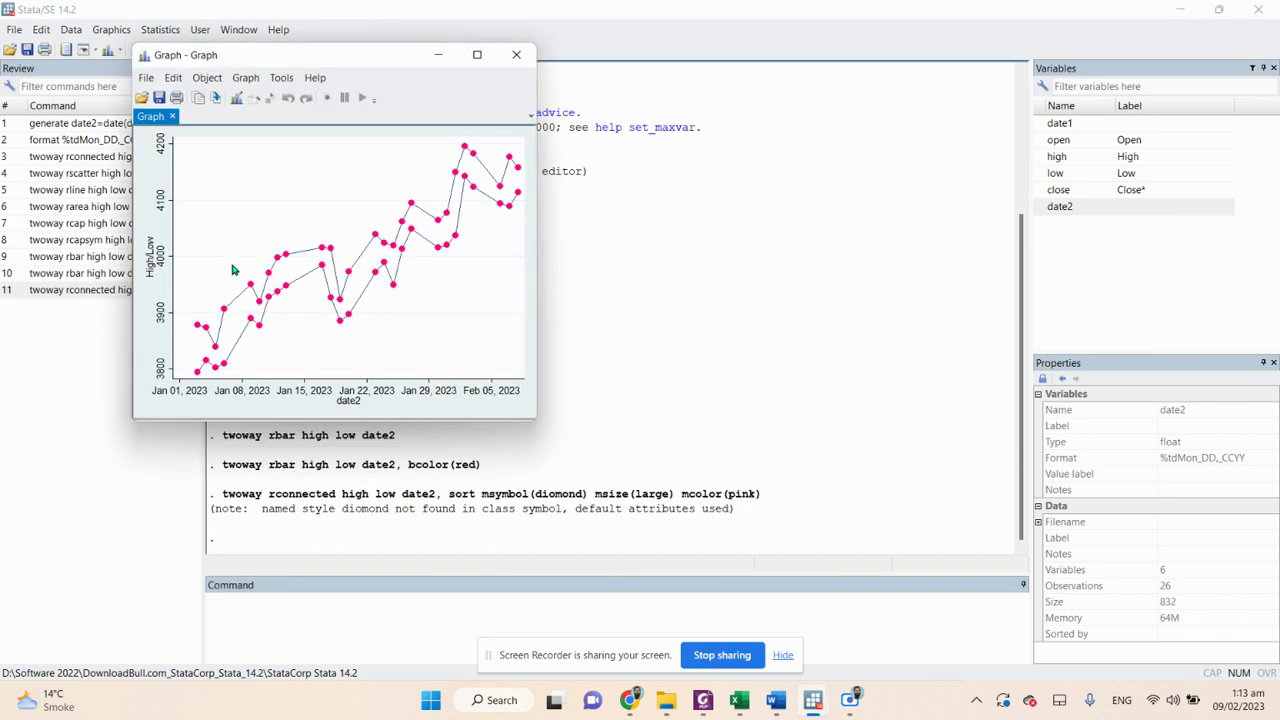
{"action": "left_click", "coordinate": [480, 55]}
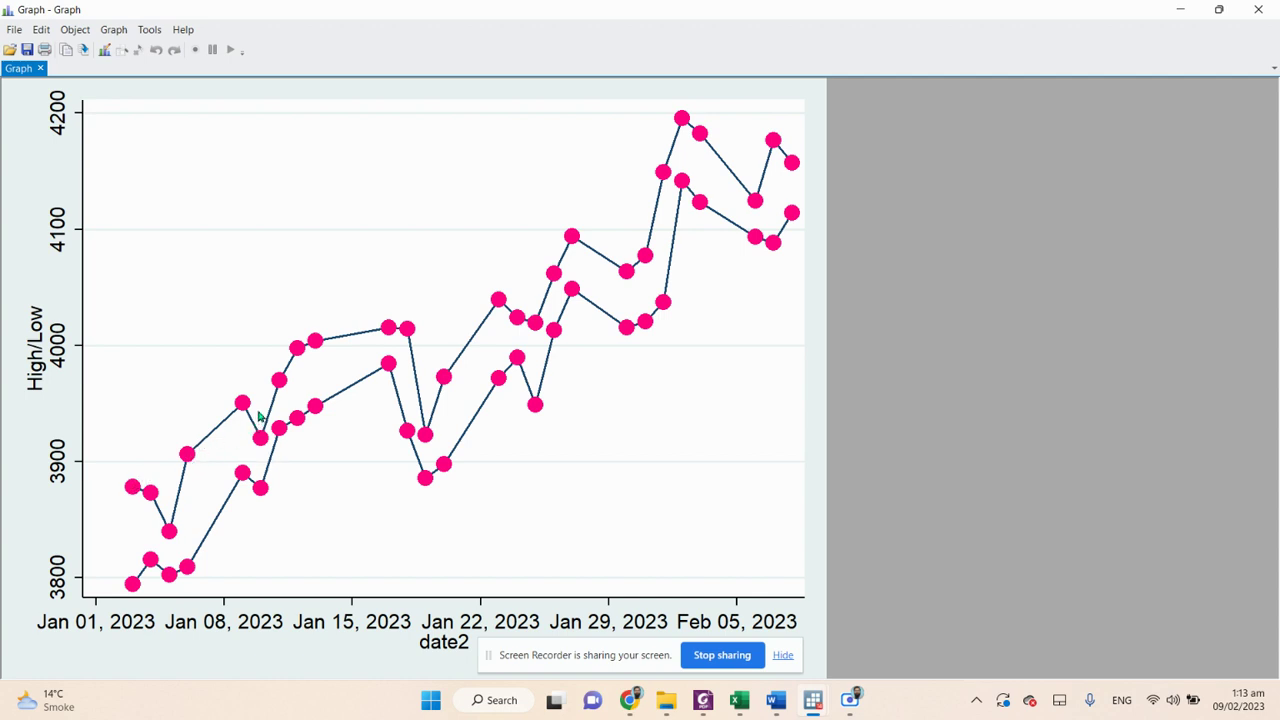
{"action": "left_click", "coordinate": [1256, 10]}
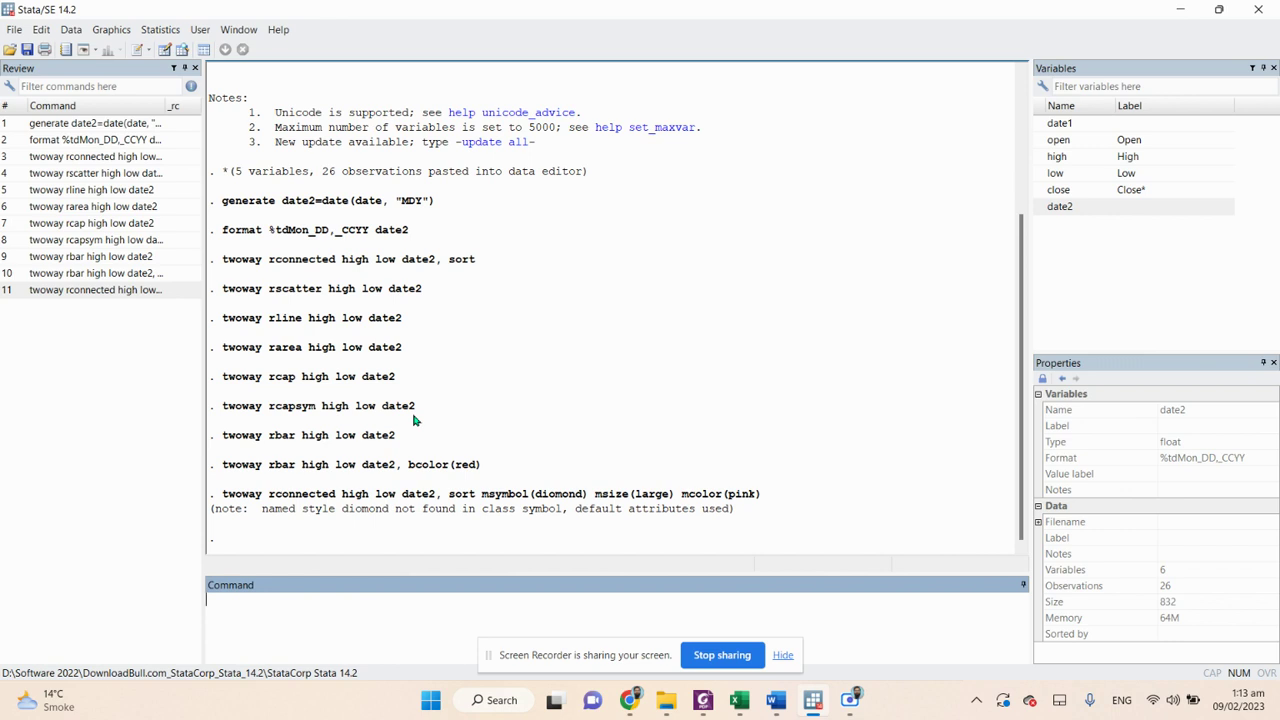
Step: Enter a new command twoway rconnected high low date2, sort with the option lwidth(thick)
{"action": "type", "text": "twoway rconnected "}
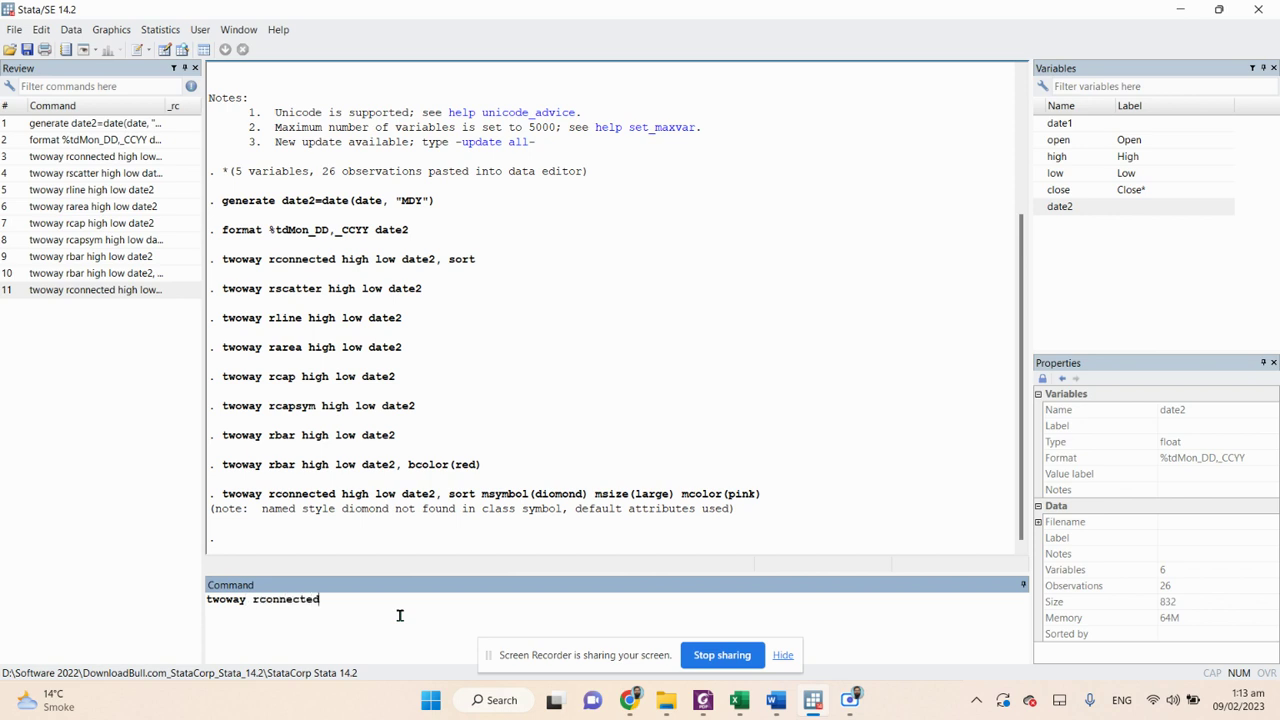
{"action": "type", "text": "high low date2, sort"}
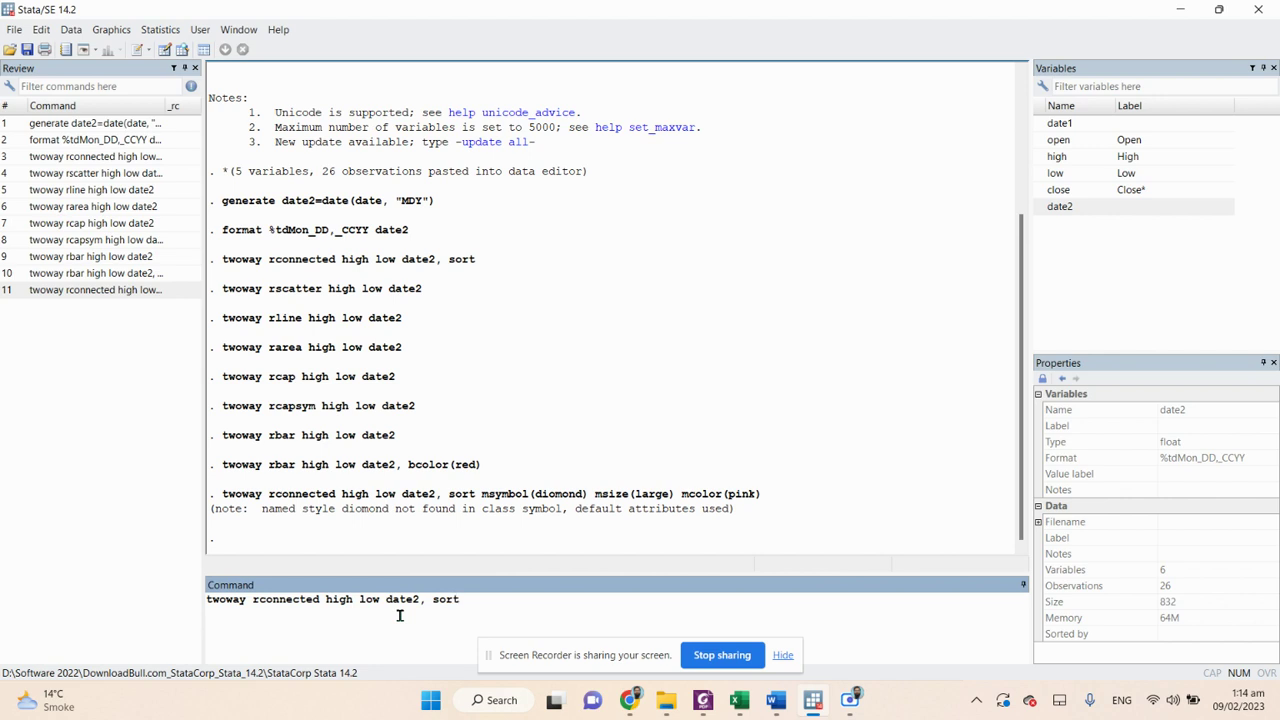
{"action": "type", "text": " lwi"}
{"action": "type", "text": "dth"}
{"action": "type", "text": "()"}
{"action": "type", "text": "thin"}
{"action": "type", "text": "k"}
{"action": "key", "text": "Right"}
Step: Add the options lcolor(blue) and lpattern(dash) to the rconnected command, run it, and view the graph at full size
{"action": "type", "text": "lcol"}
{"action": "key", "text": "BackSpace"}
{"action": "key", "text": "BackSpace"}
{"action": "type", "text": "olor"}
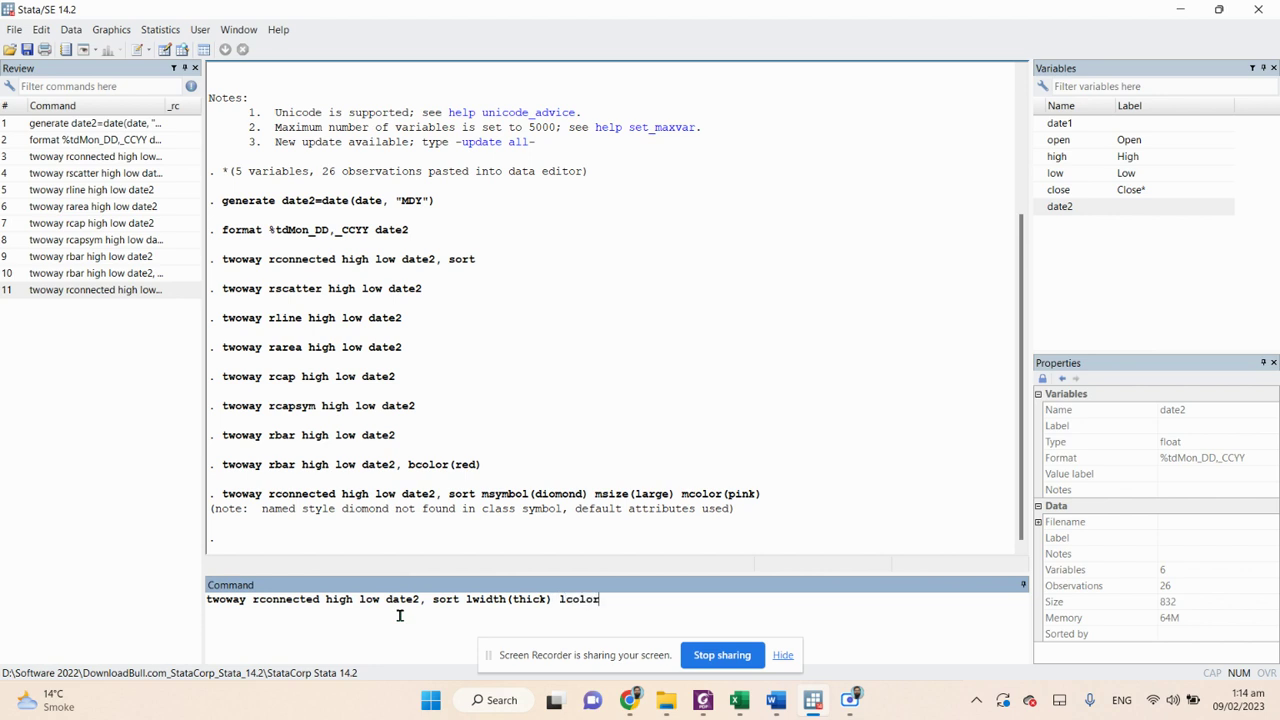
{"action": "type", "text": "("}
{"action": "type", "text": "blue"}
{"action": "type", "text": "lpattern"}
{"action": "key", "text": "BackSpace"}
{"action": "type", "text": "(dash)"}
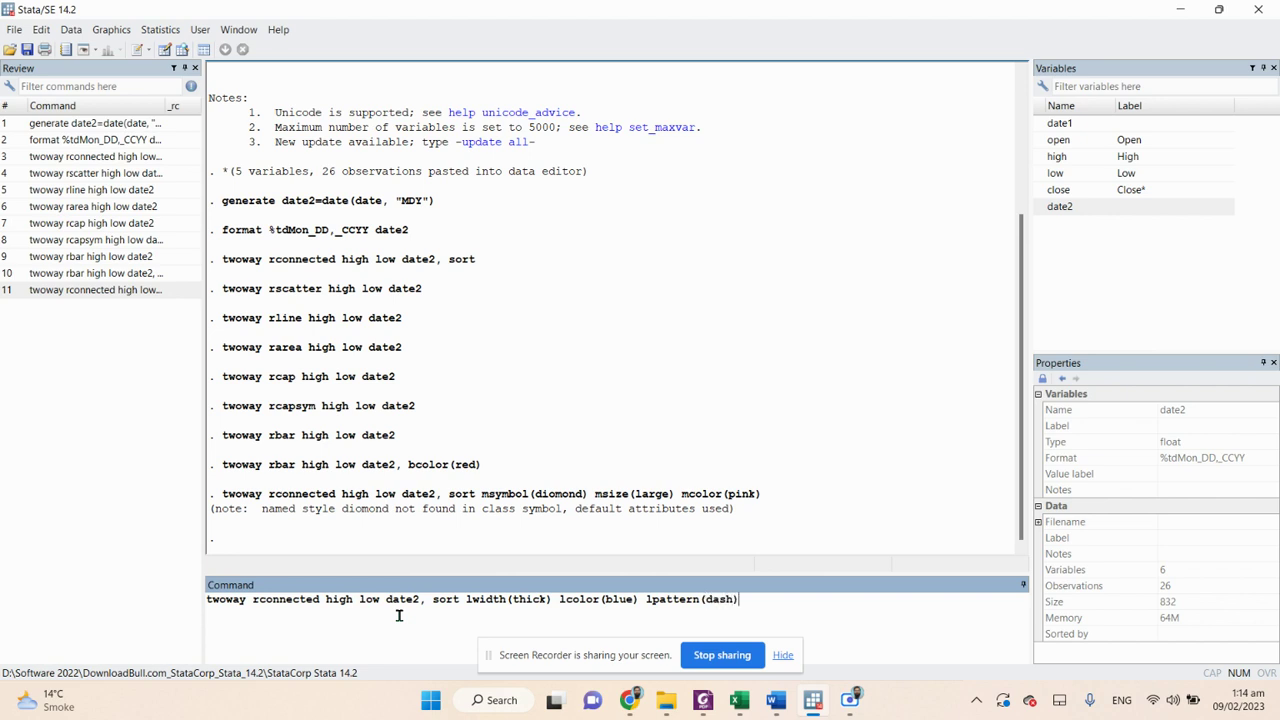
{"action": "key", "text": "Return"}
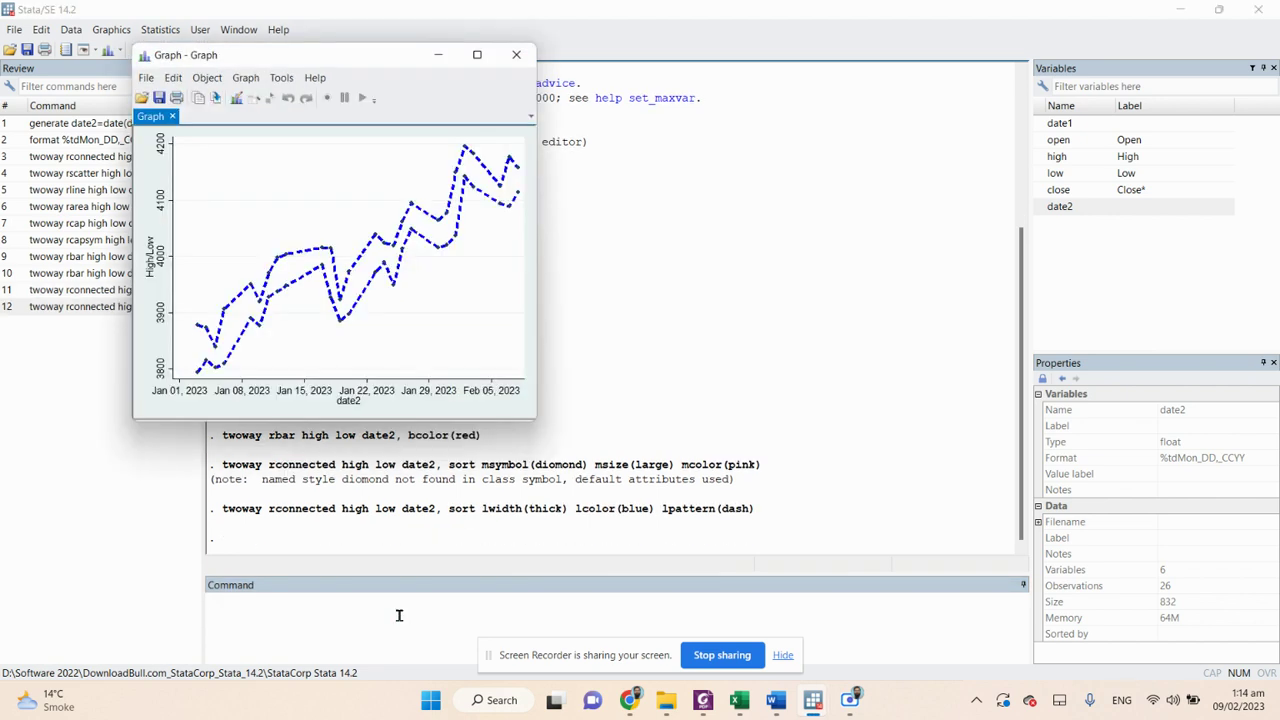
{"action": "left_click", "coordinate": [477, 58]}
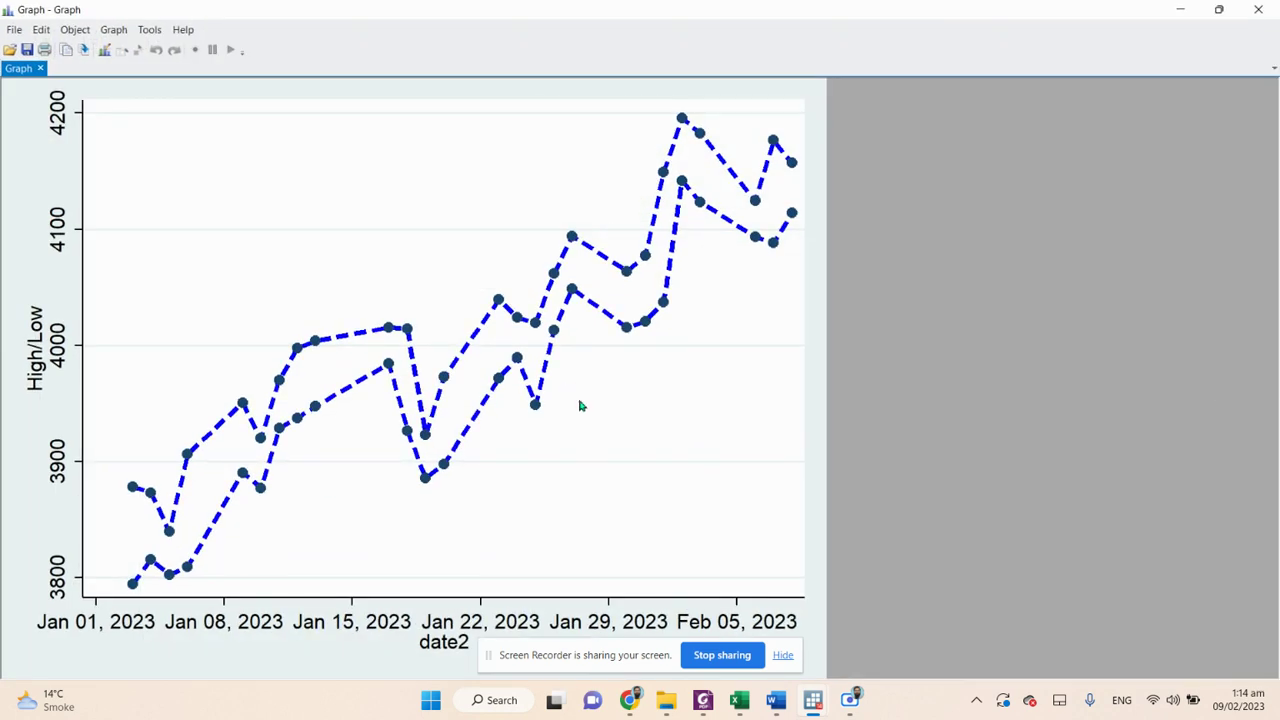